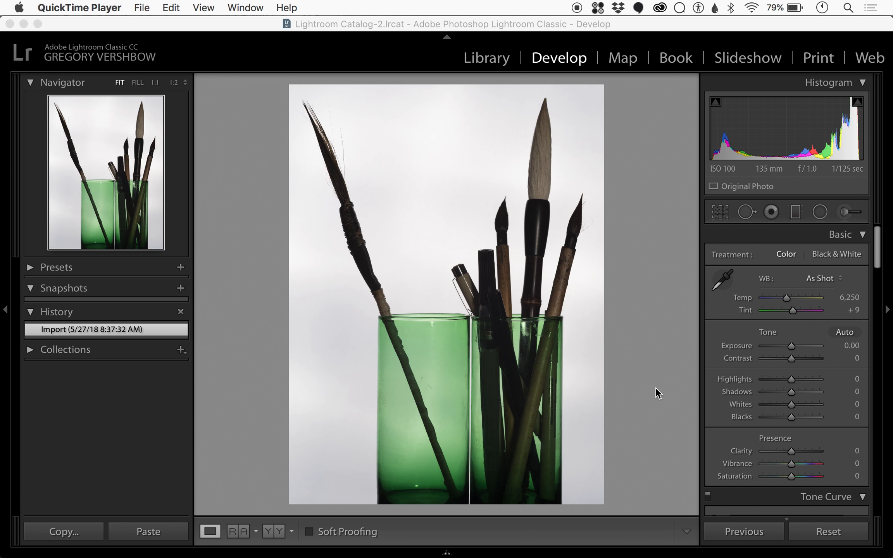
Examine the Develop adjustments from Basic through Camera Calibration, including the HSL and Color views and the expanded Split Toning settings.
scroll(760, 364, "down", 2)
scroll(760, 364, "down", 6)
scroll(760, 364, "up", 8)
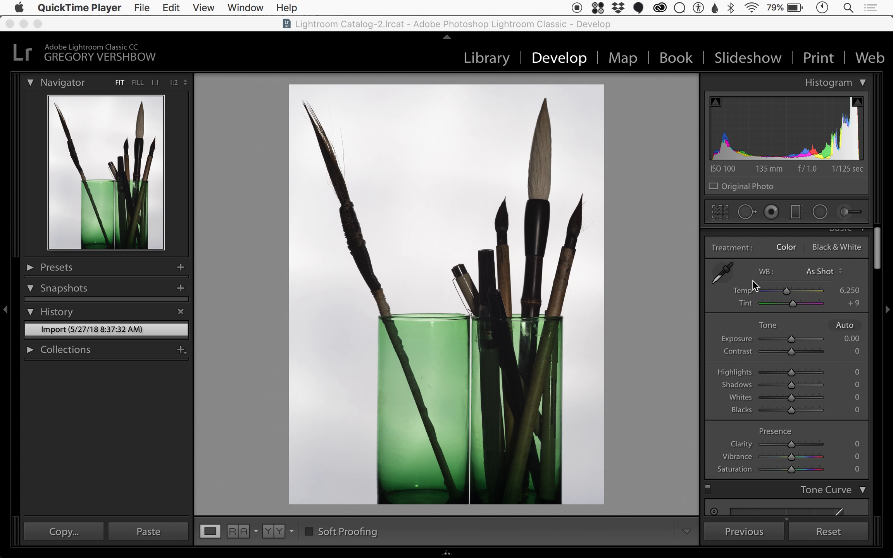
scroll(755, 287, "up", 1)
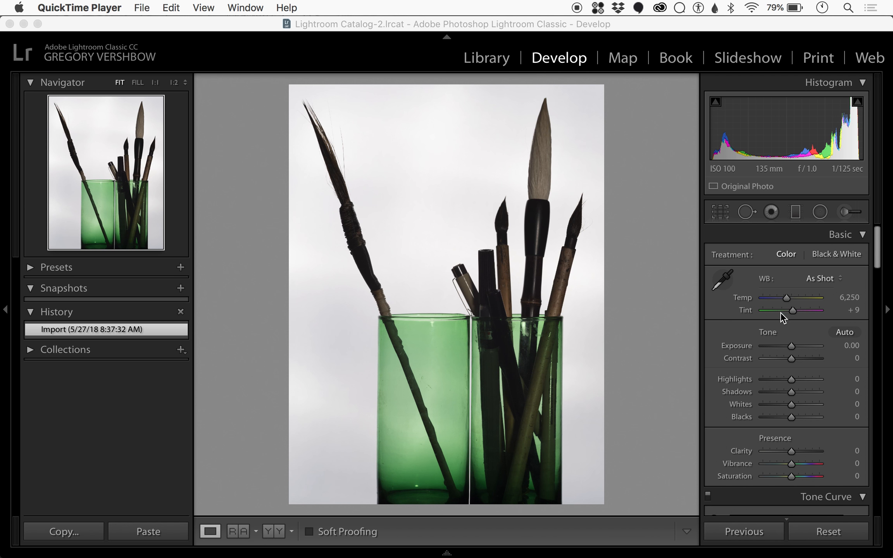
scroll(804, 345, "down", 15)
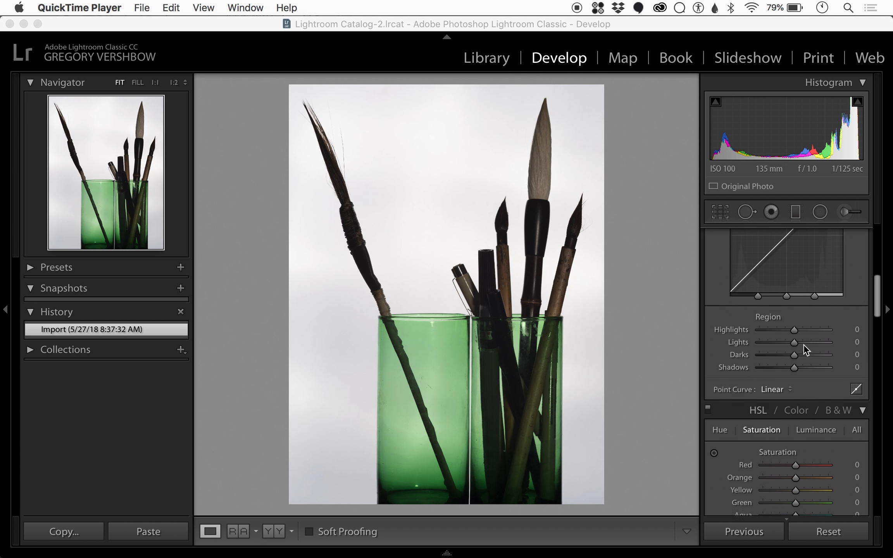
scroll(804, 344, "down", 10)
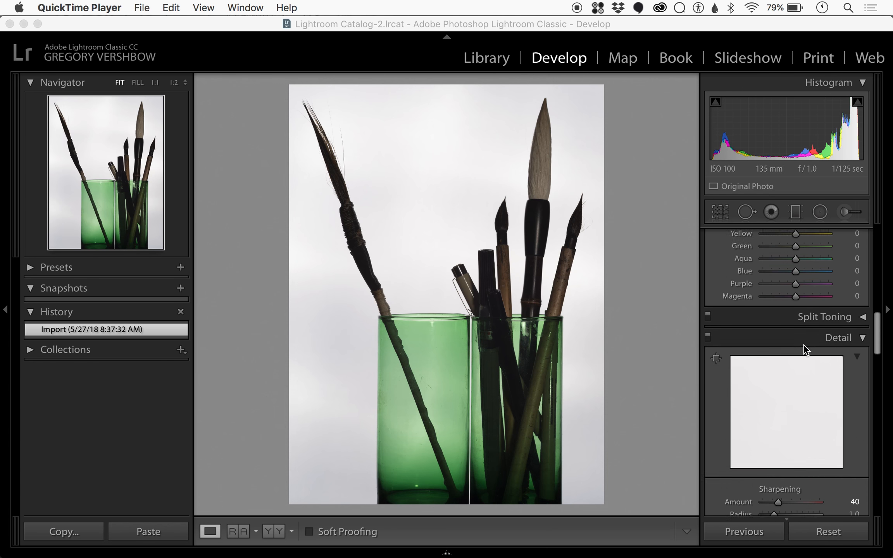
scroll(804, 344, "up", 6)
scroll(804, 348, "up", 1)
left_click(795, 264)
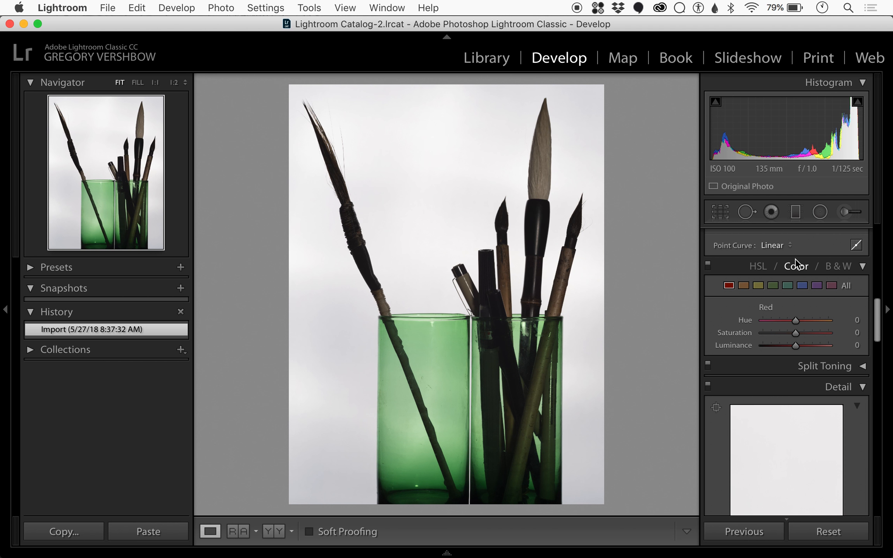
left_click(763, 265)
scroll(804, 409, "down", 10)
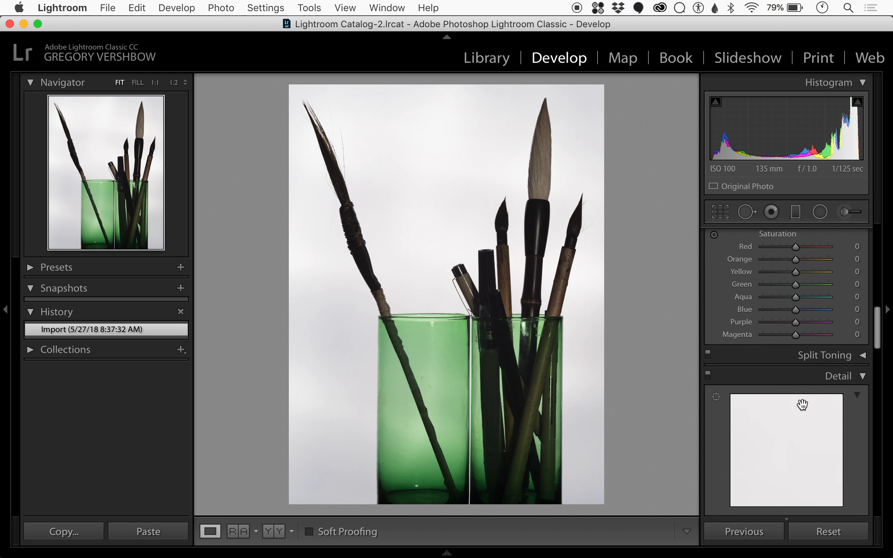
left_click(814, 278)
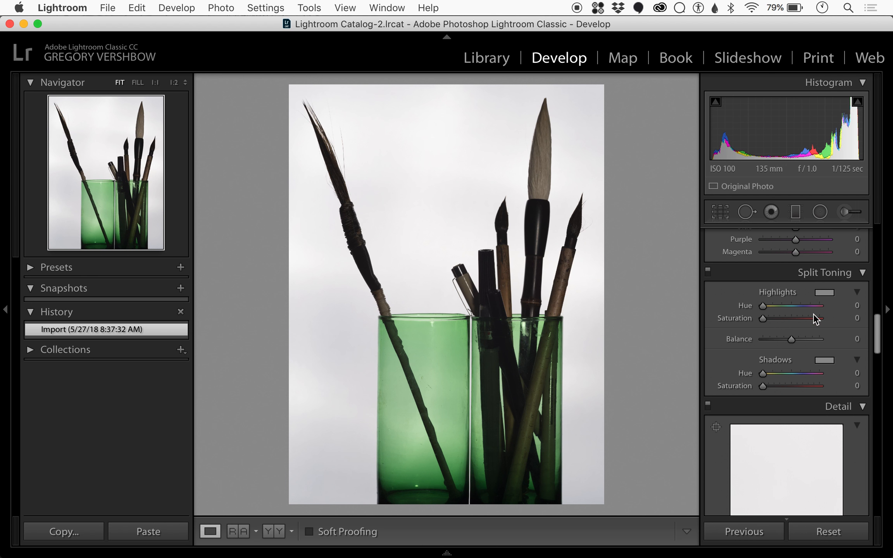
scroll(812, 354, "down", 15)
scroll(811, 358, "down", 20)
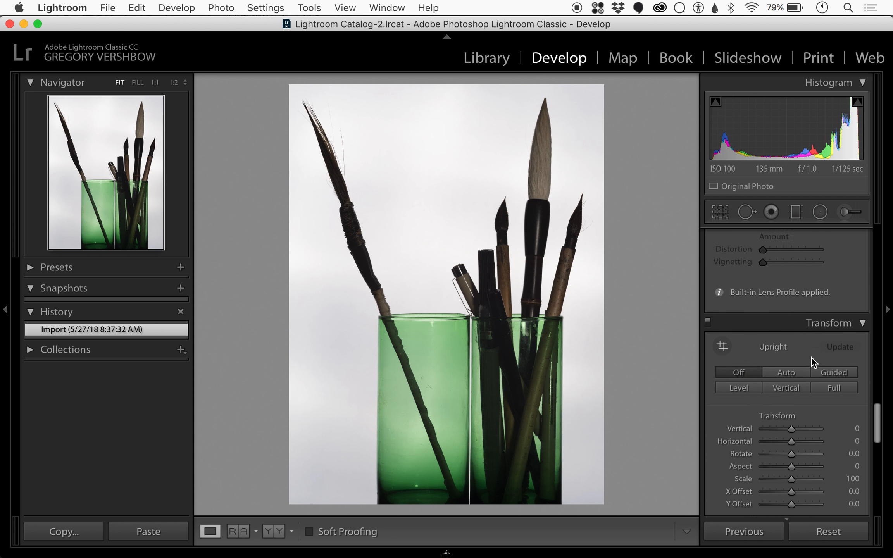
scroll(811, 357, "down", 5)
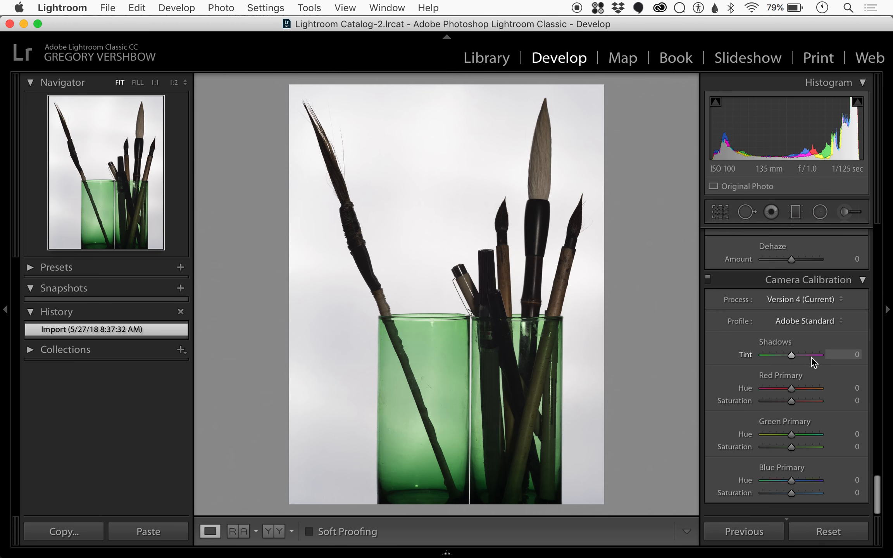
Switch to Lightroom CC and look through the photo's editing settings, including Profile, Light and Color.
mouse_move(834, 543)
left_click(776, 546)
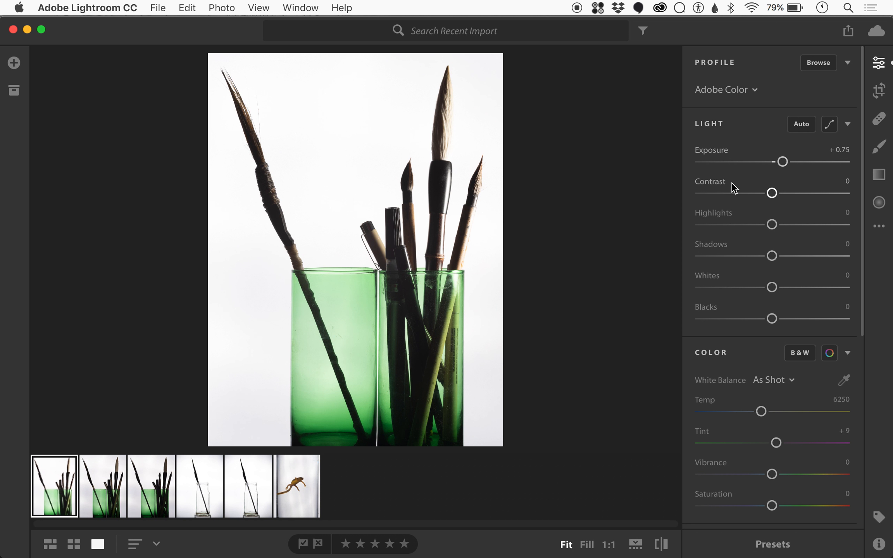
scroll(747, 192, "down", 8)
scroll(747, 191, "up", 8)
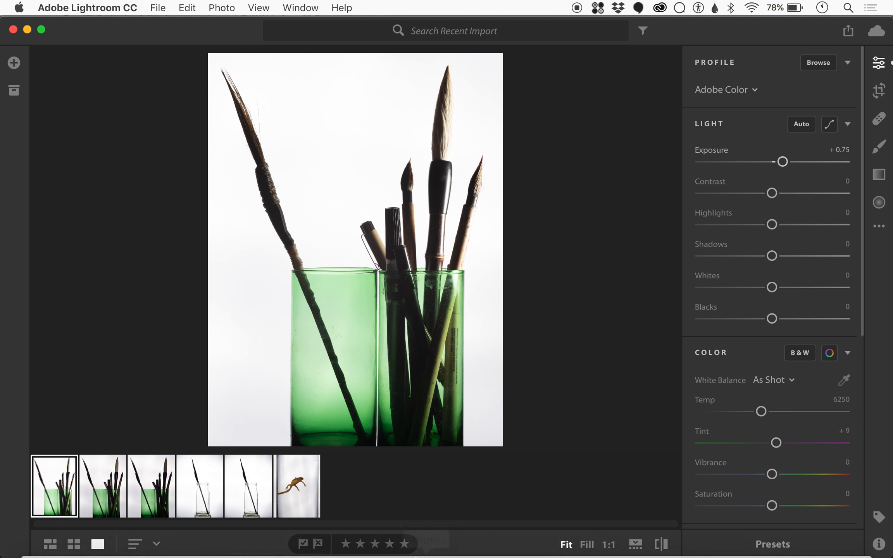
Switch back to Lightroom Classic and return to the Basic adjustments in Develop.
mouse_move(431, 557)
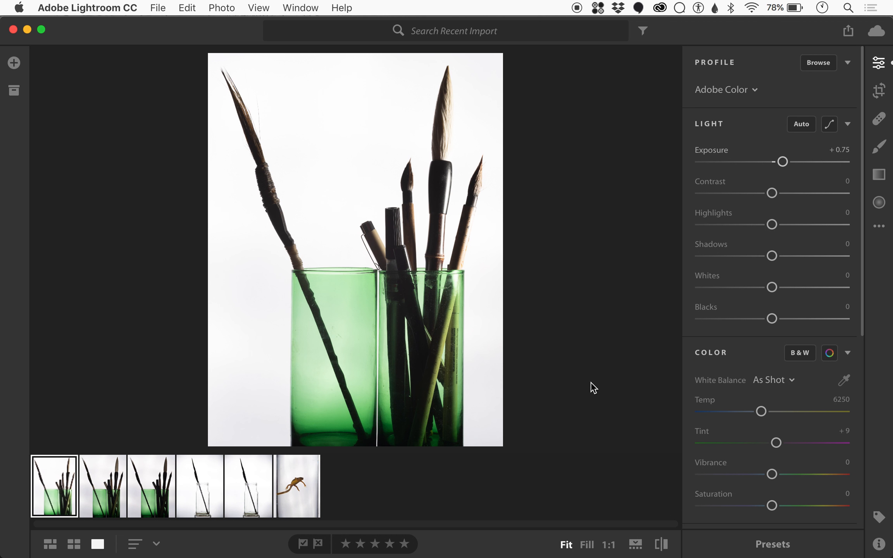
mouse_move(516, 557)
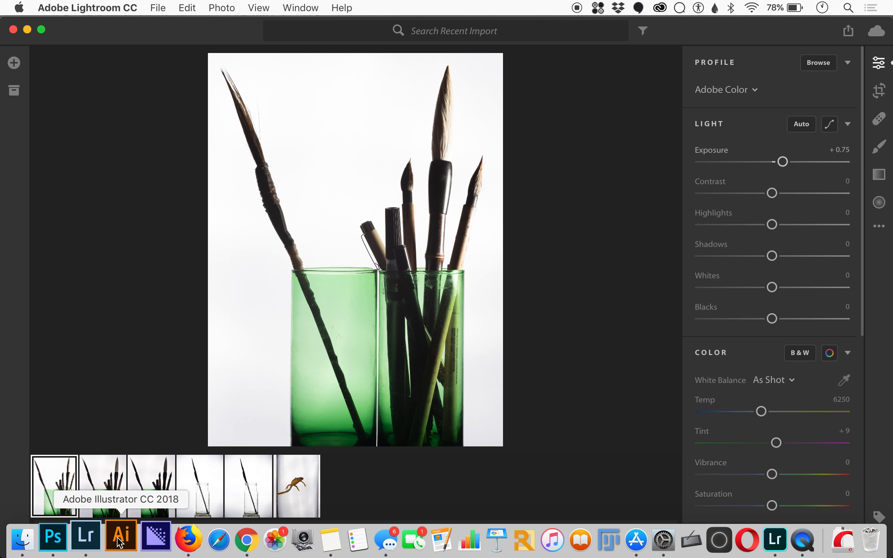
left_click(92, 537)
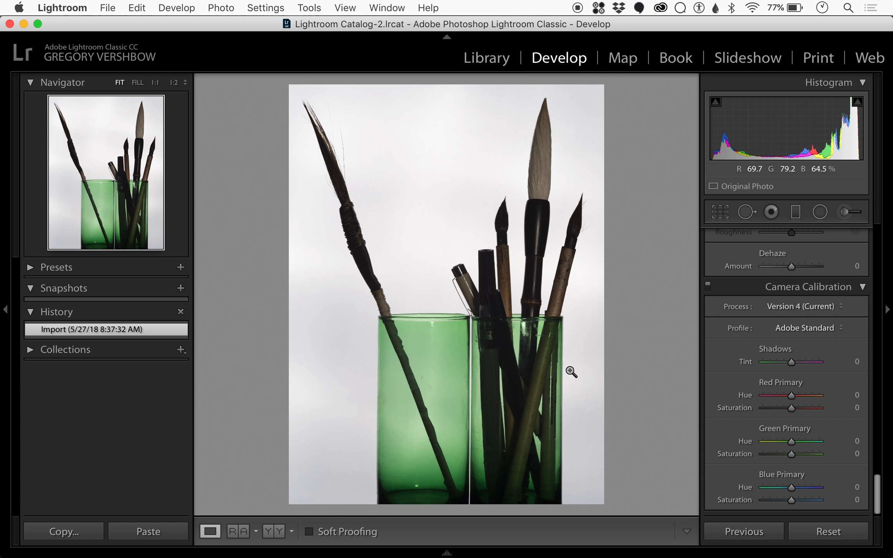
scroll(798, 367, "up", 10)
scroll(798, 367, "up", 5)
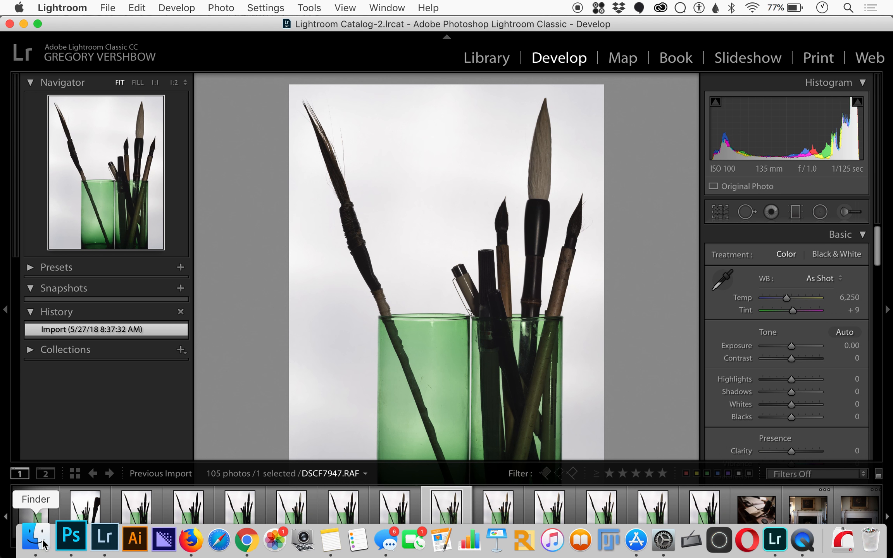
Switch to Finder, create a folder on the vole drive named with the owner's first name, and place it beside tristone.eps.
left_click(44, 544)
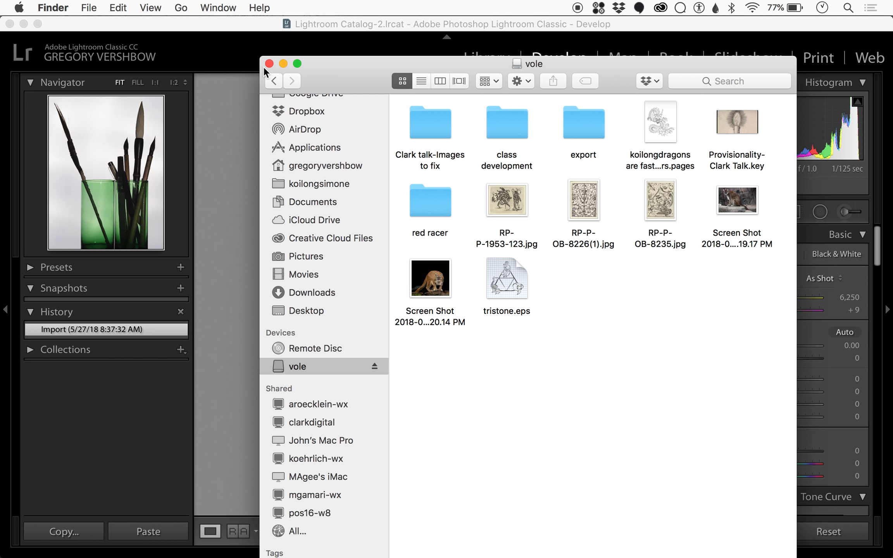
left_click_drag(326, 80, 268, 47)
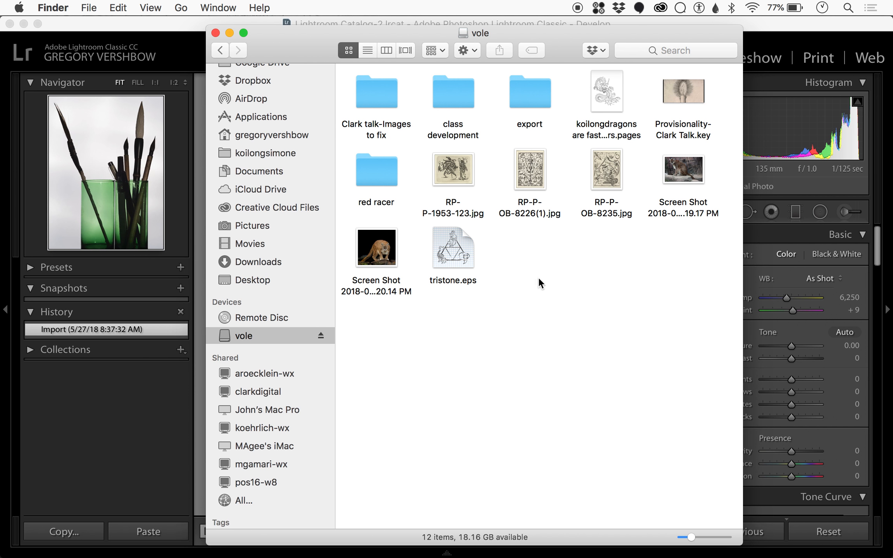
right_click(541, 288)
left_click(550, 354)
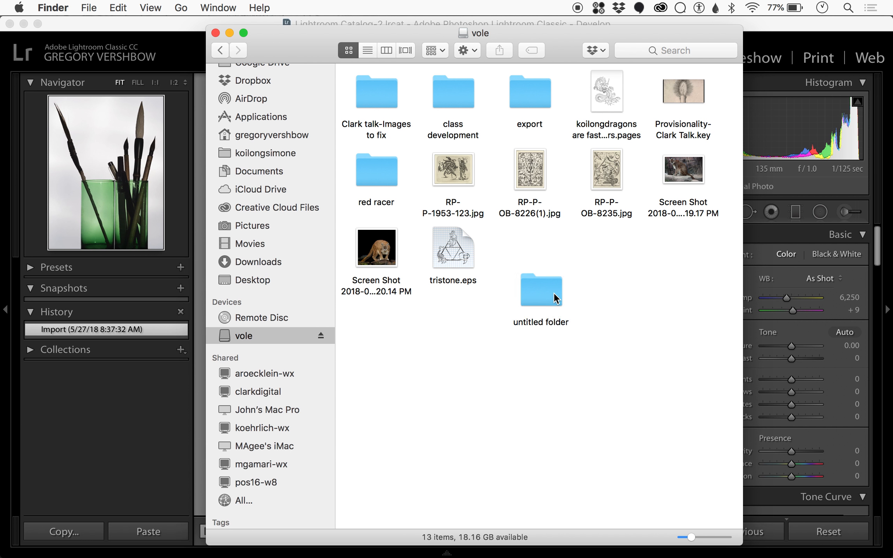
type("Grg")
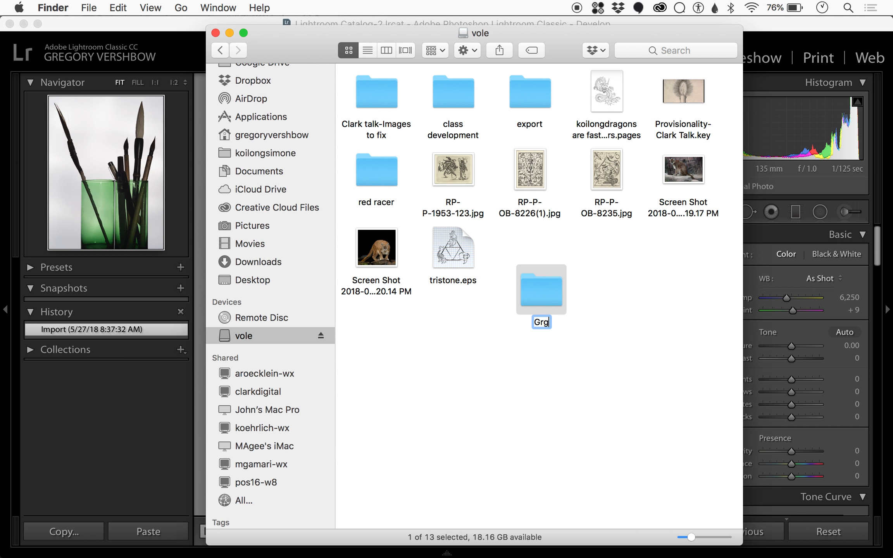
key("BackSpace")
key("BackSpace")
type("regory")
left_click(488, 387)
left_click_drag(543, 299, 523, 254)
left_click(547, 330)
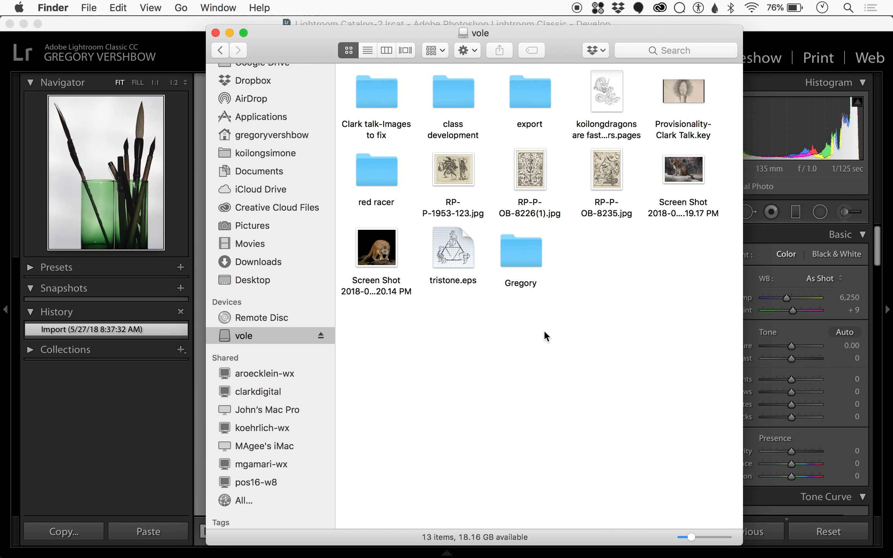
Switch to Lightroom Classic and create a new catalog on the vole drive, named with the owner's full name.
left_click(99, 20)
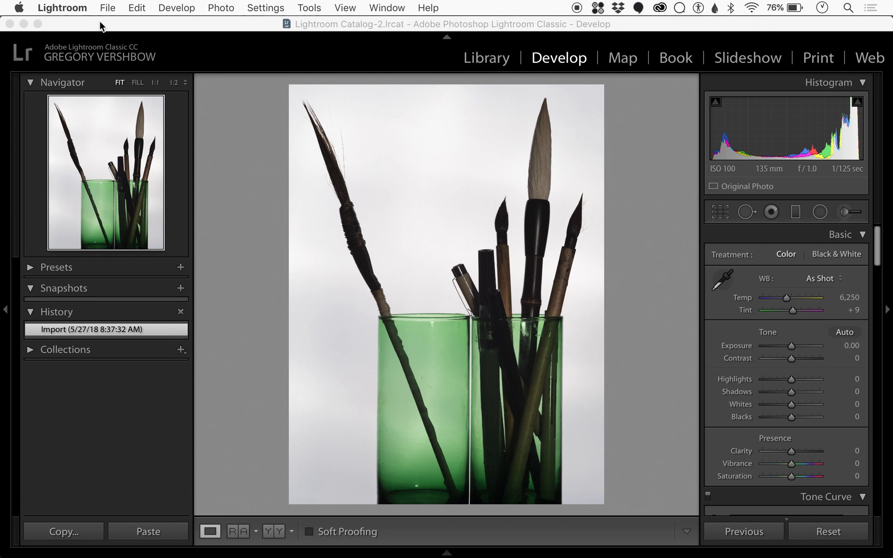
left_click(66, 7)
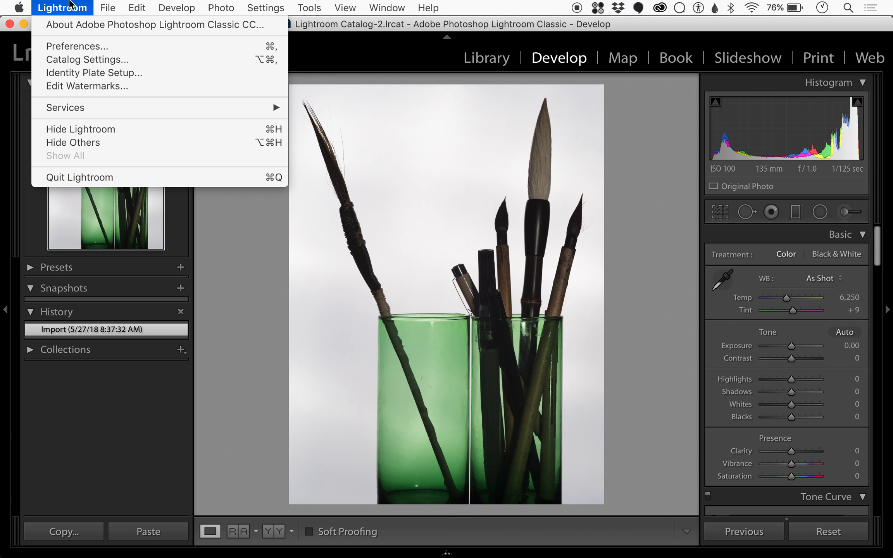
mouse_move(108, 8)
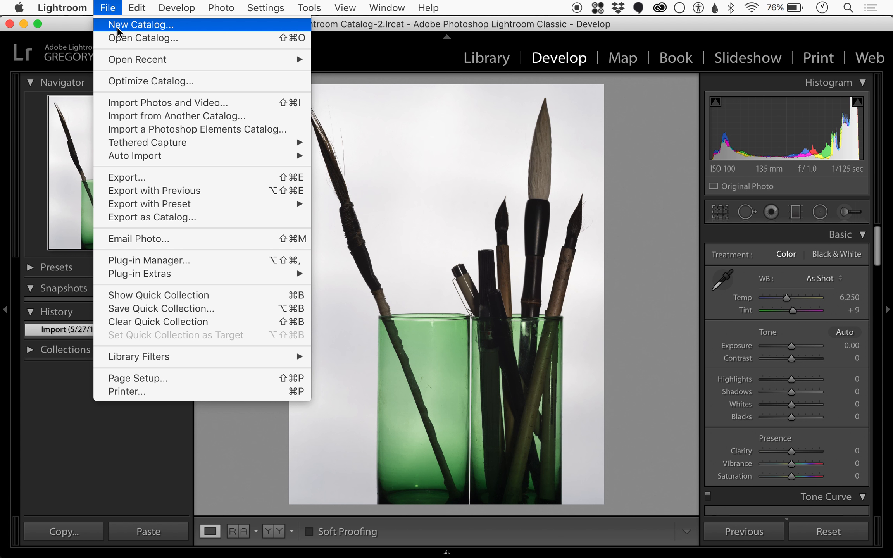
left_click(117, 27)
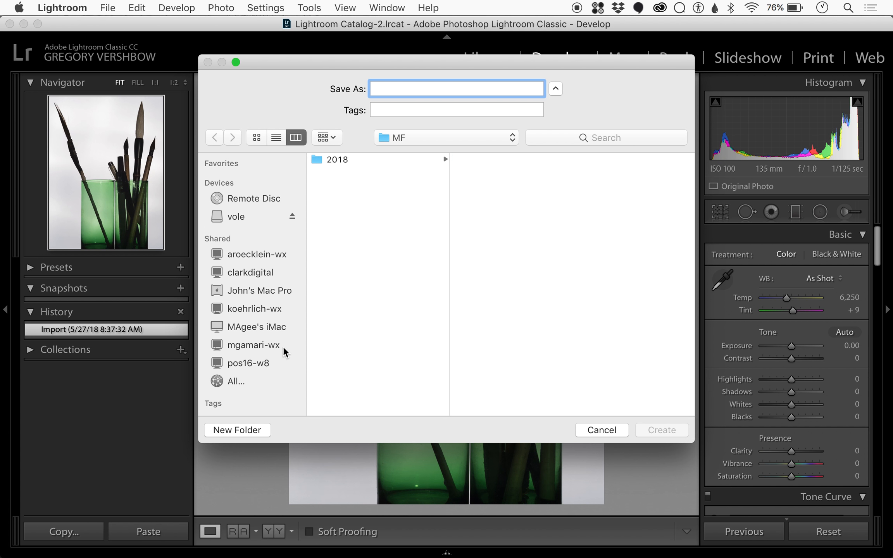
left_click(239, 222)
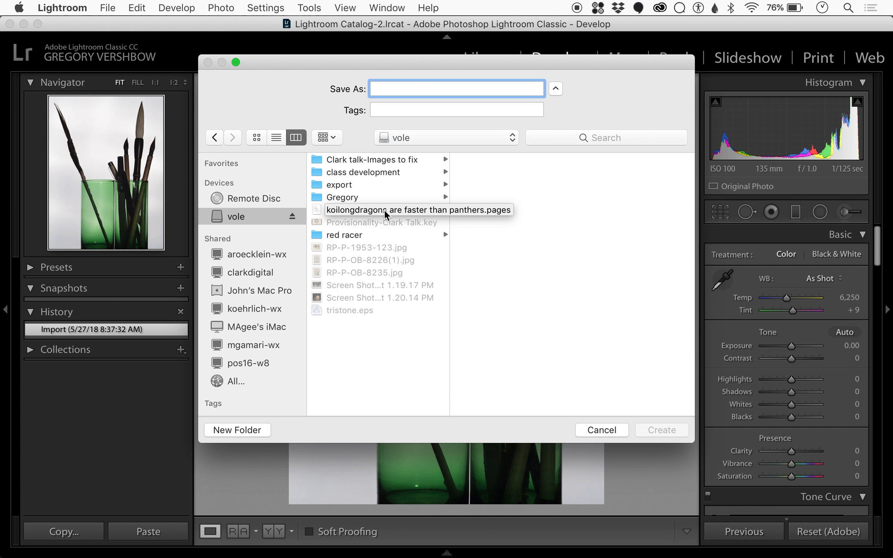
type("Gre")
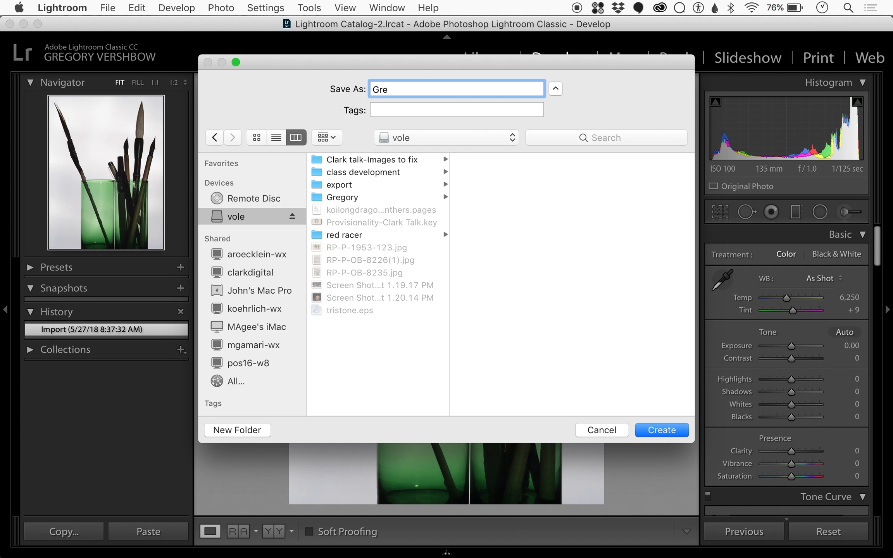
type("goryVershbow")
left_click(649, 427)
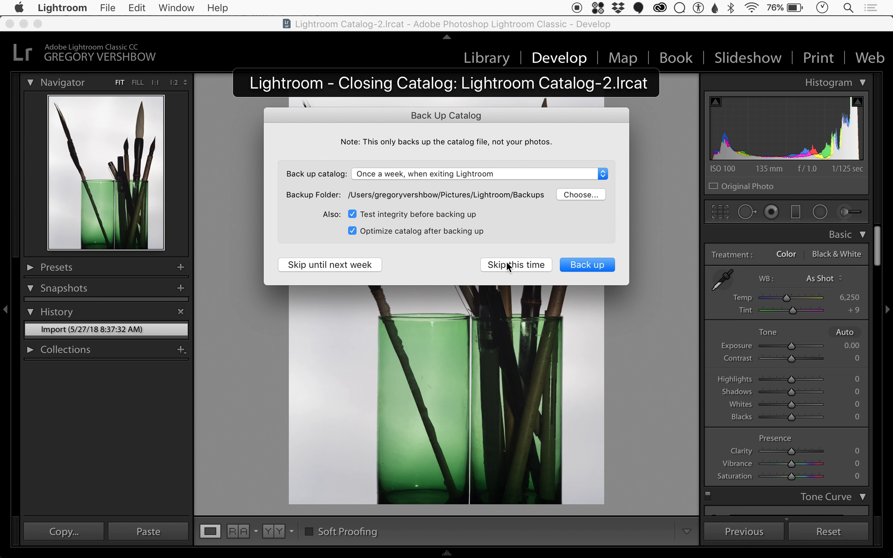
Skip the old catalog's backup until next week and dismiss the startup notices in the new catalog, leaving sync off.
left_click_drag(506, 262, 259, 284)
left_click(331, 267)
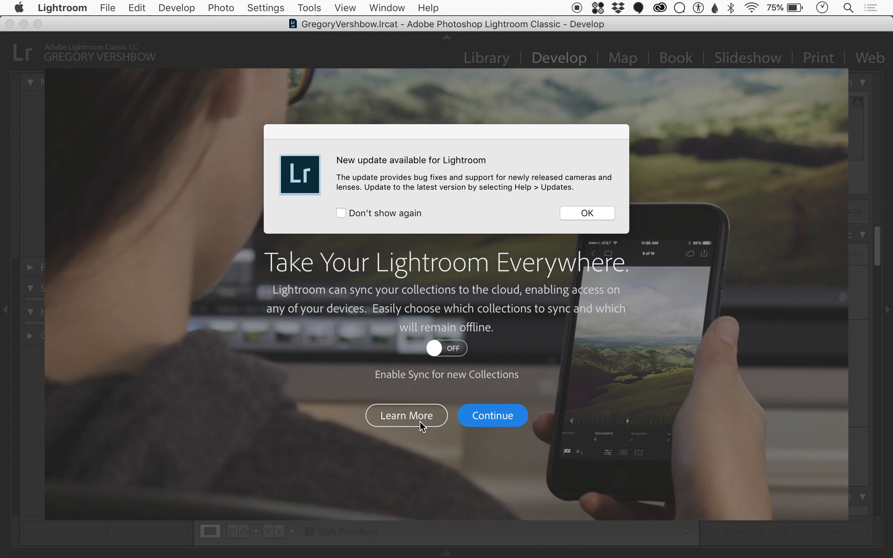
left_click(501, 415)
left_click(56, 51)
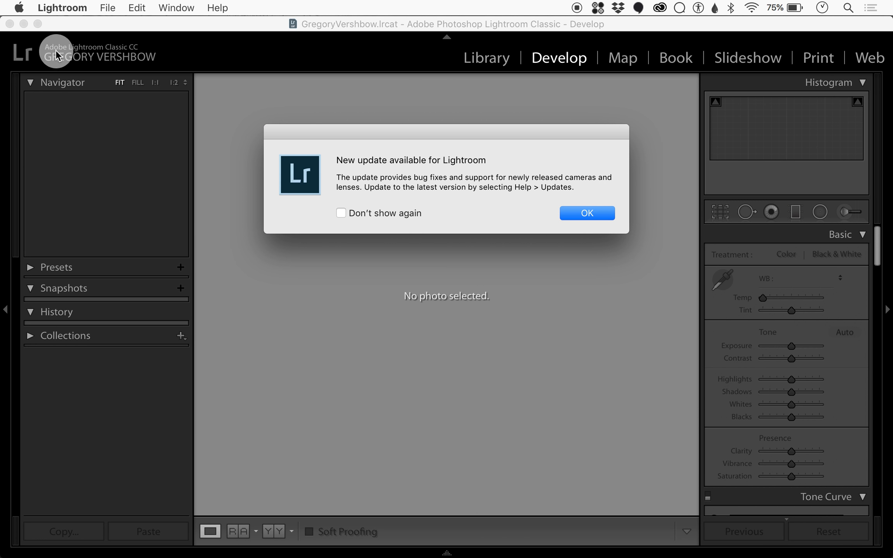
left_click(589, 213)
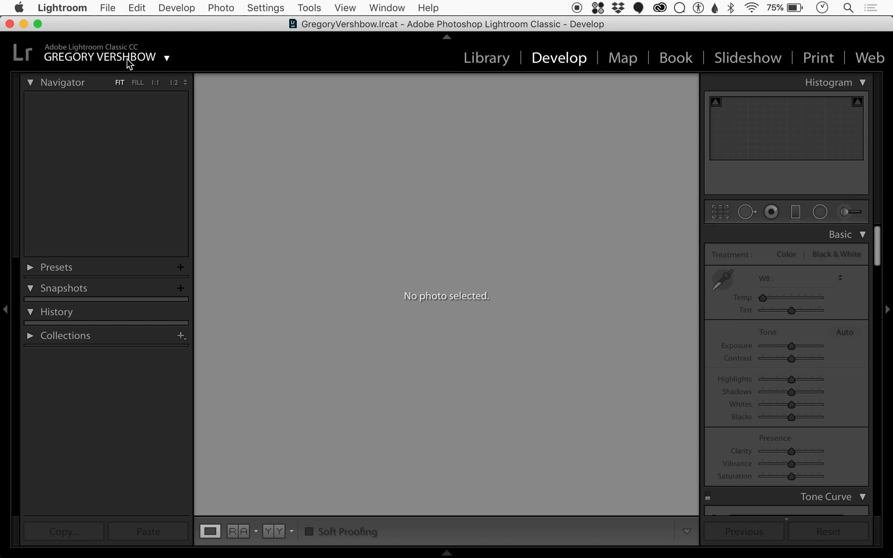
Switch to Finder and delete the manually created first-name folder from the vole drive, keeping the new catalog's folder.
mouse_move(204, 556)
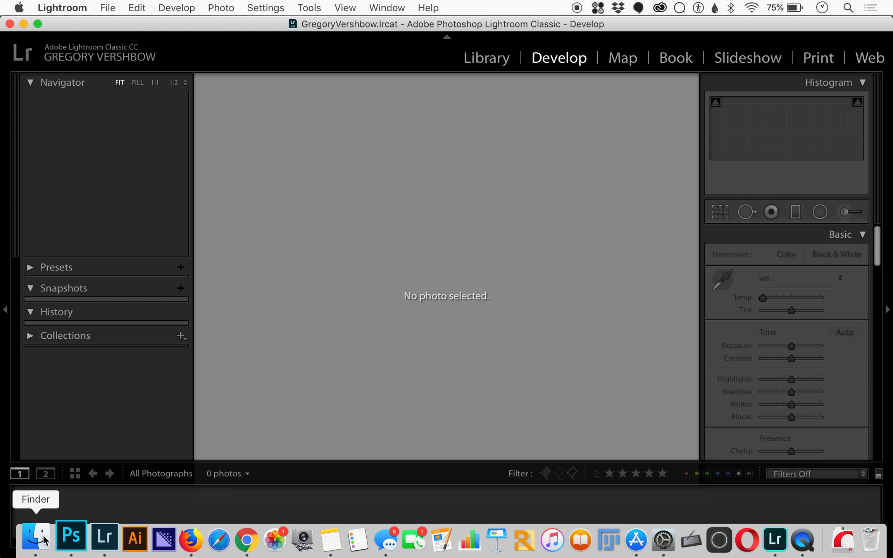
left_click(26, 540)
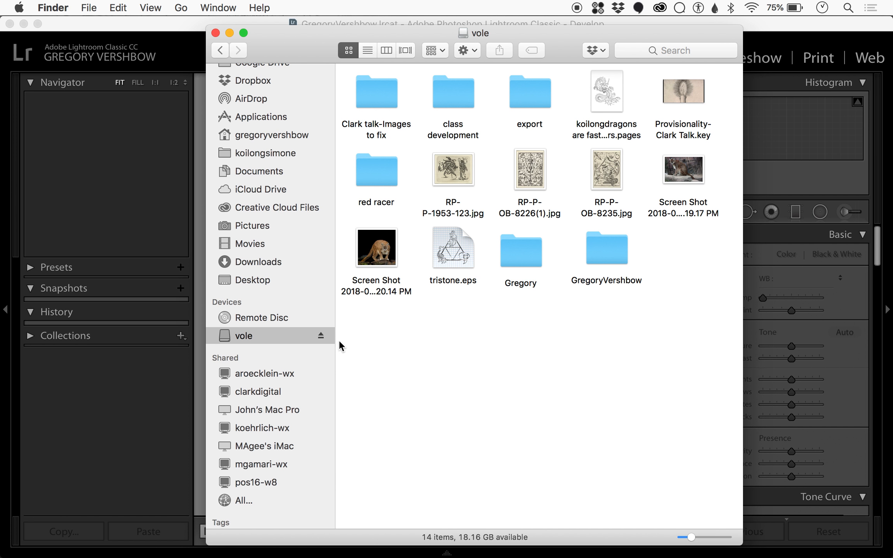
left_click(601, 262)
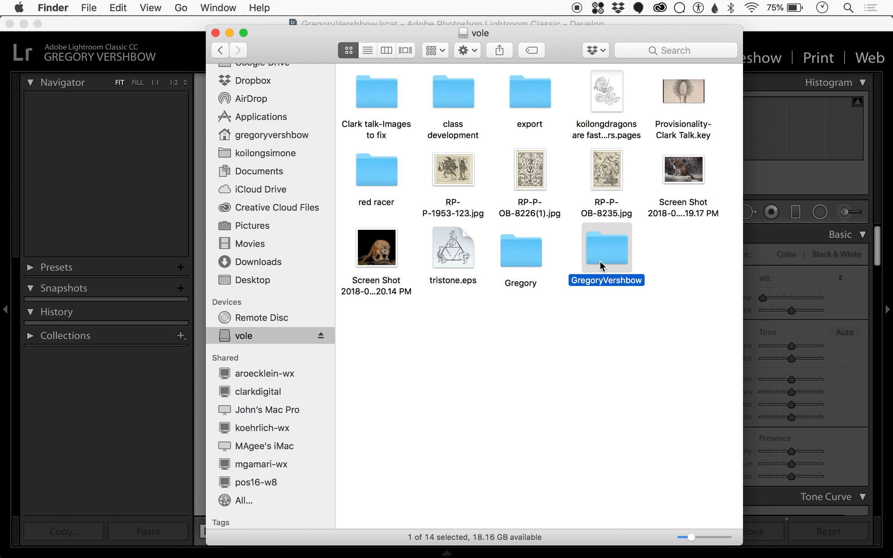
left_click(532, 261)
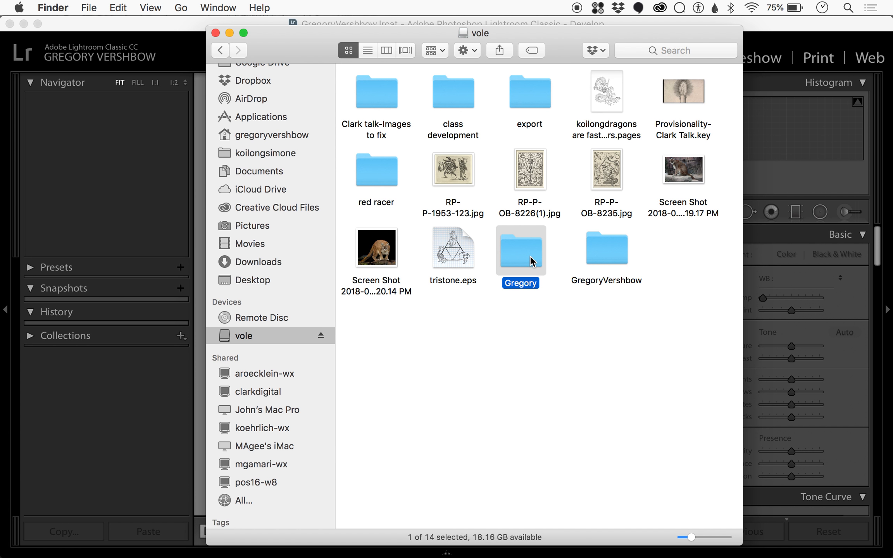
key("super+BackSpace")
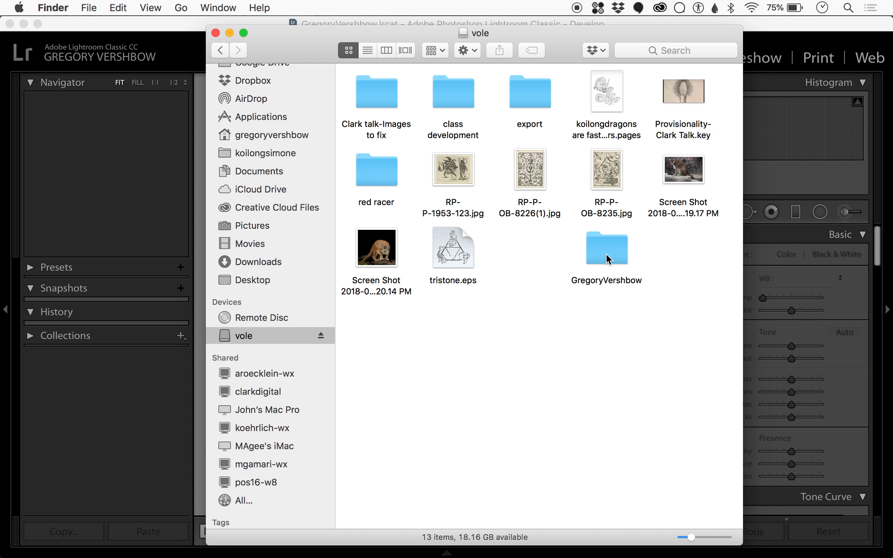
Place the new catalog's folder beside tristone.eps, examine the catalog files inside it, and close the Finder window.
left_click_drag(591, 259, 529, 252)
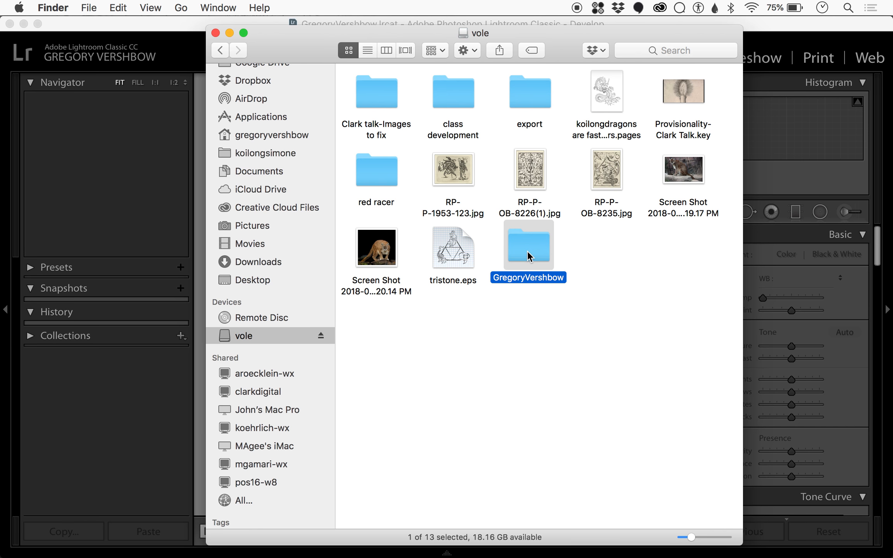
double_click(529, 252)
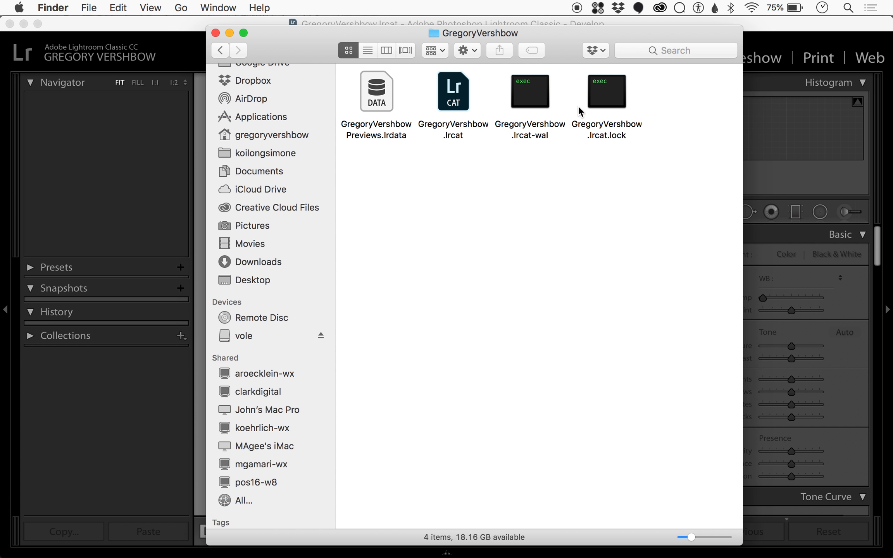
left_click_drag(620, 166, 505, 88)
left_click(477, 153)
left_click(453, 92)
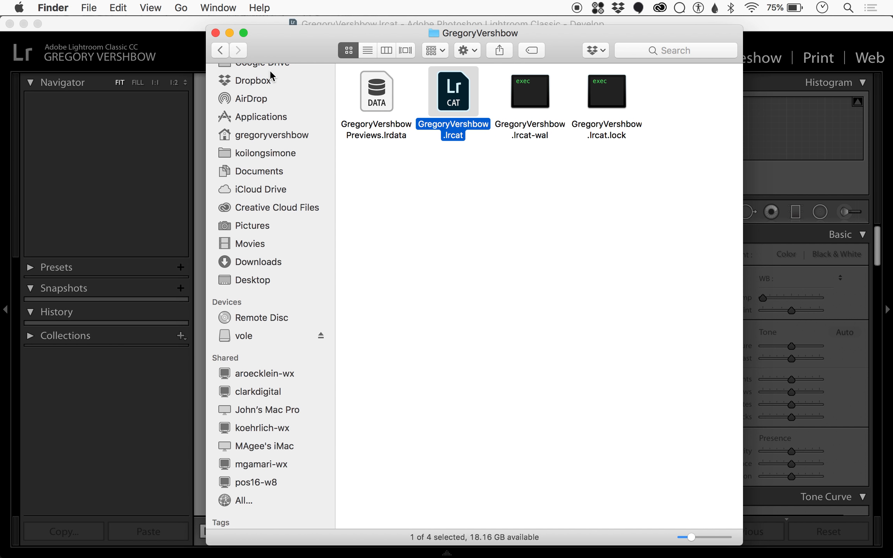
left_click(216, 34)
Switch to Lightroom Classic and view the Library and Develop modules, ending in the Library module.
left_click(480, 61)
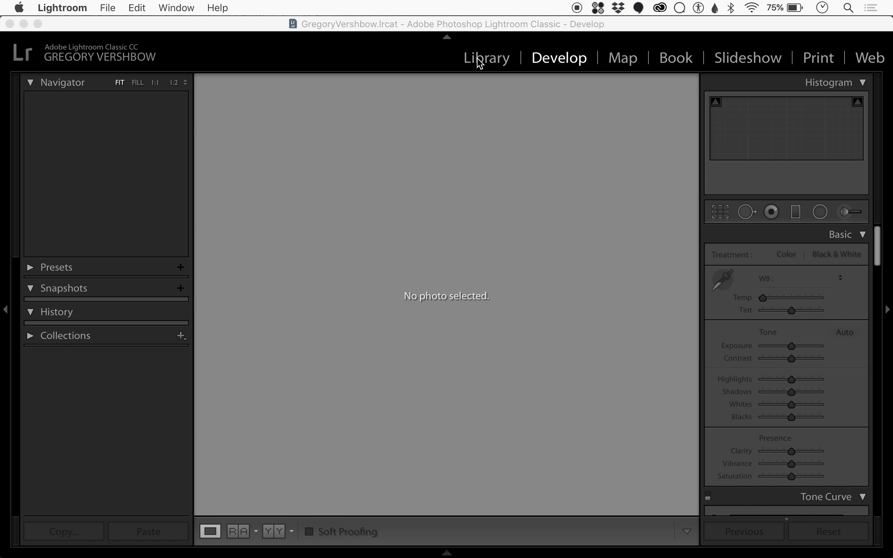
left_click(480, 61)
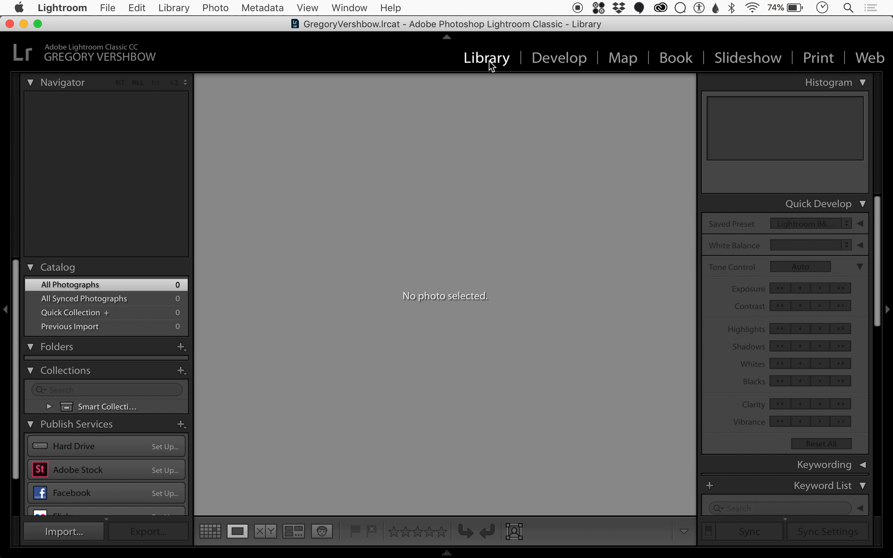
left_click(558, 62)
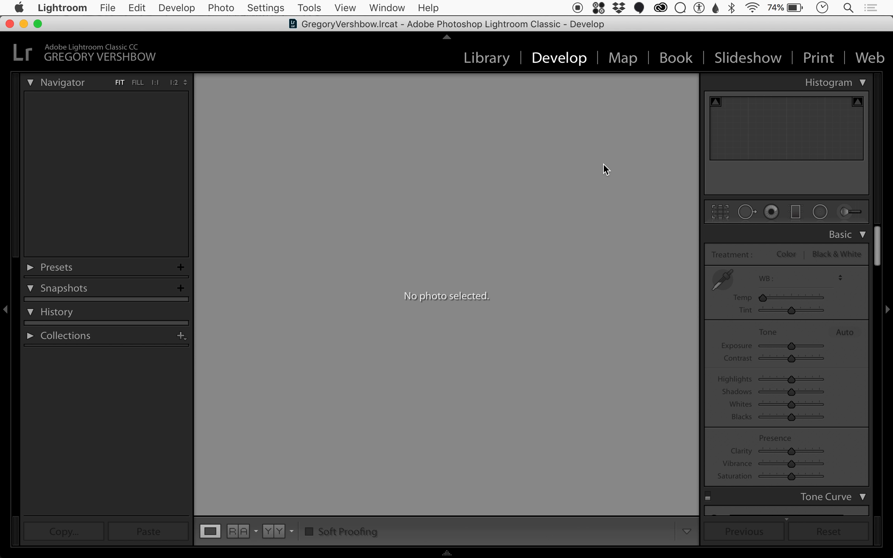
left_click(487, 58)
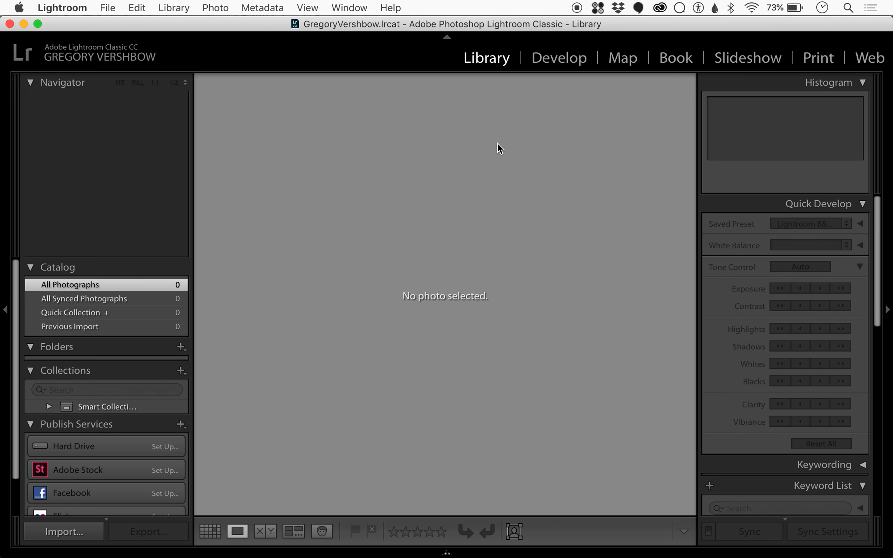
Open the photo import dialog with the Untitled card as the source and look through its photos.
key("super+shift+i")
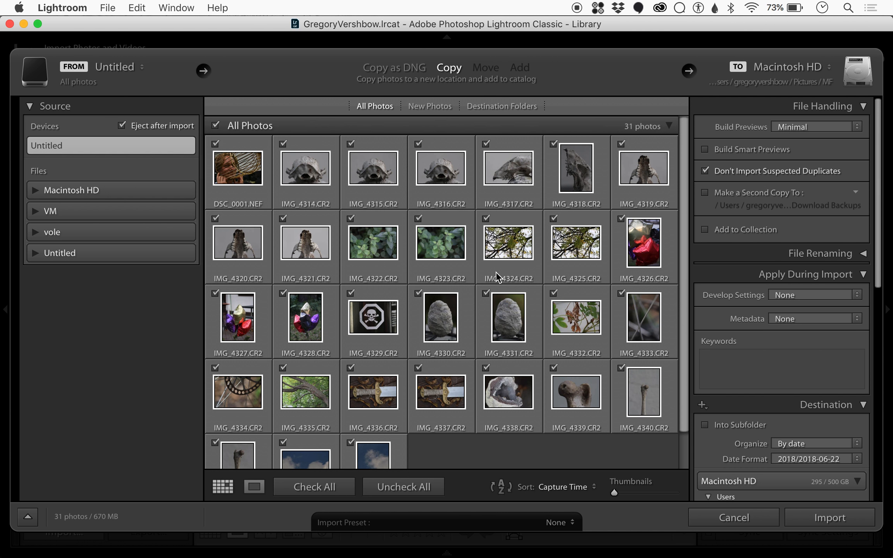
left_click(753, 513)
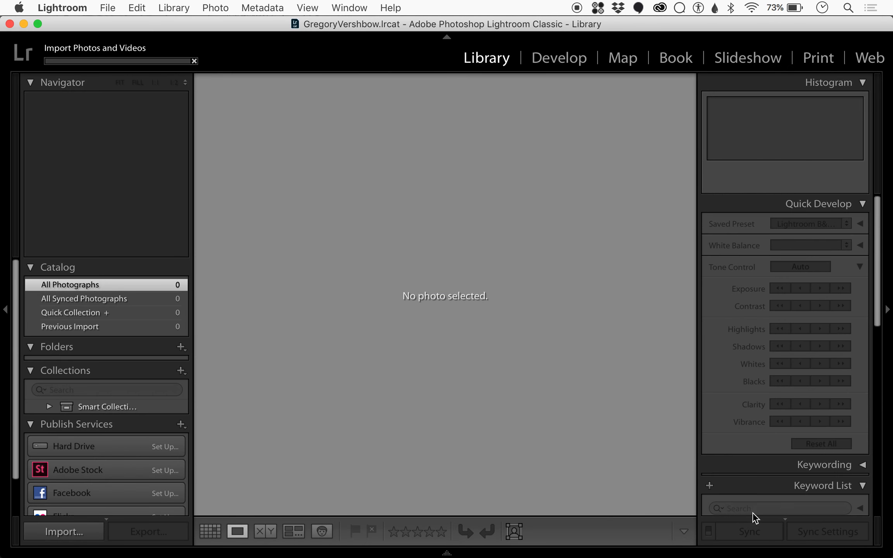
left_click(79, 538)
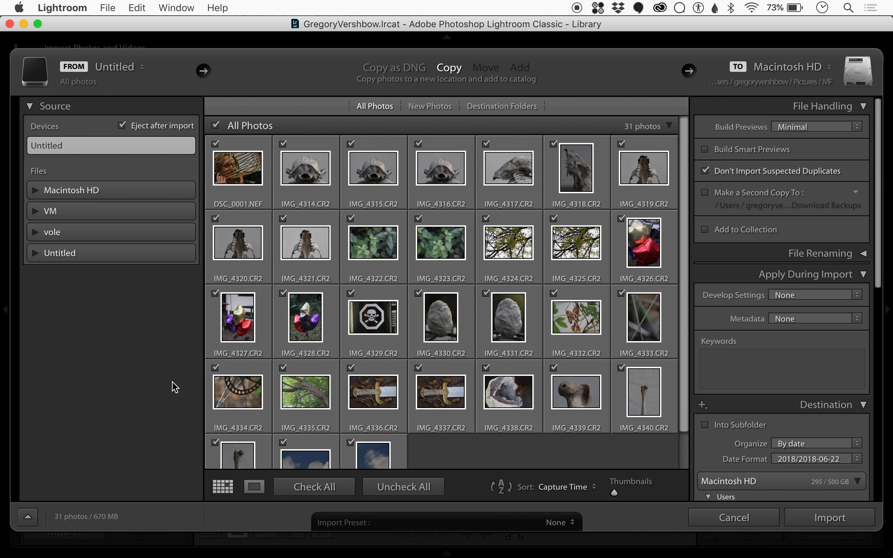
scroll(414, 332, "down", 3)
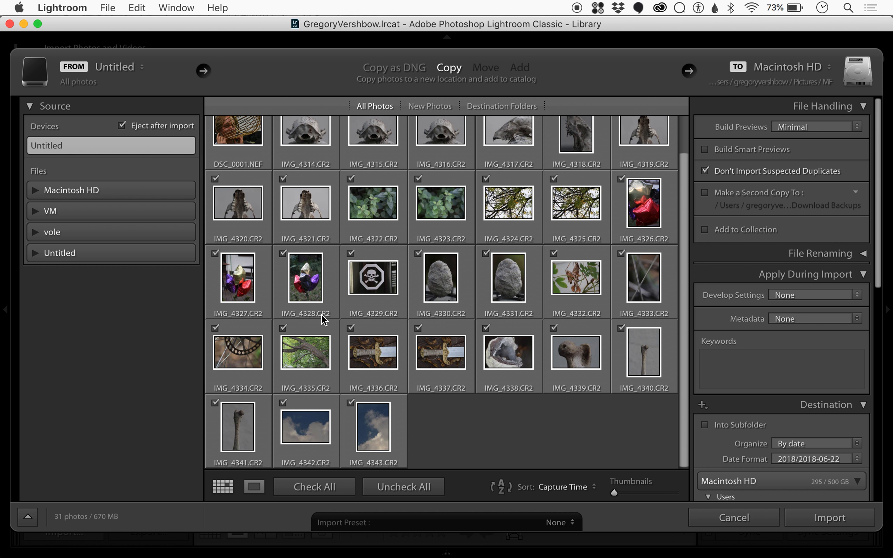
scroll(322, 315, "up", 3)
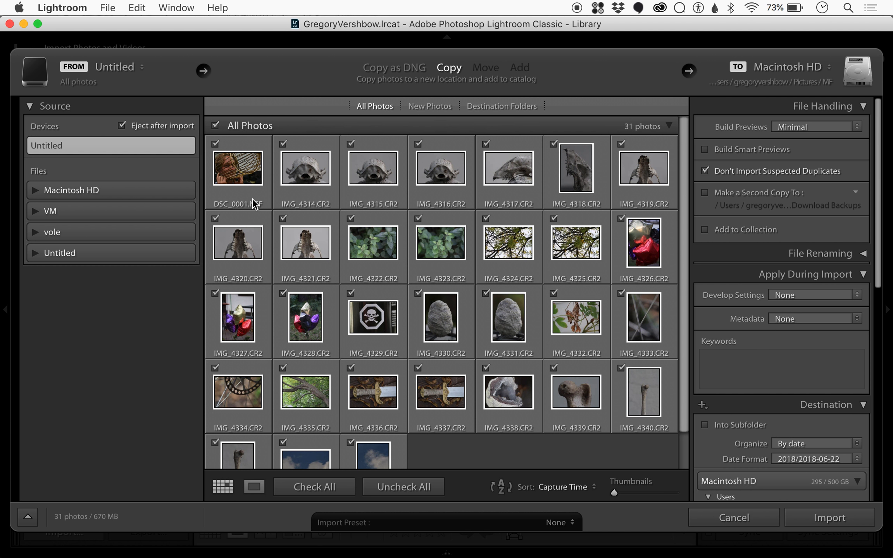
mouse_move(254, 204)
mouse_move(439, 309)
scroll(134, 354, "down", 1)
scroll(134, 354, "up", 1)
scroll(306, 324, "up", 1)
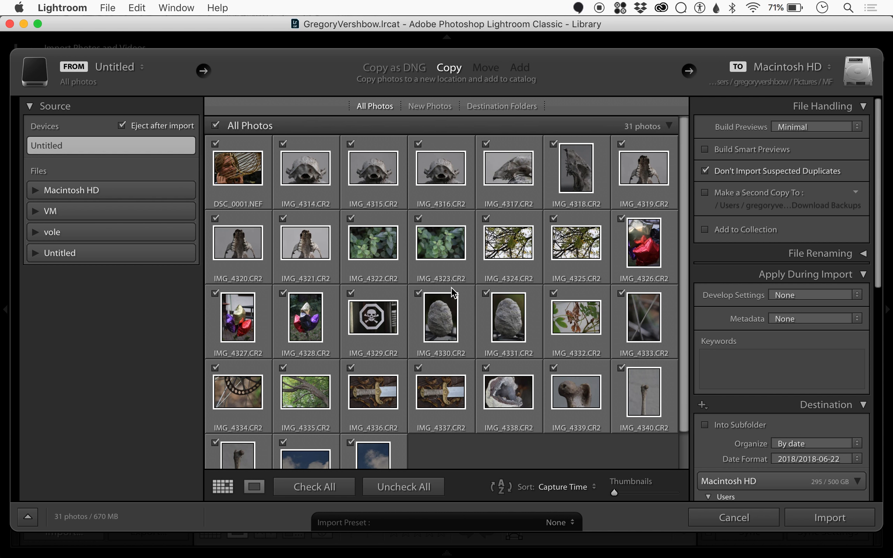
mouse_move(452, 287)
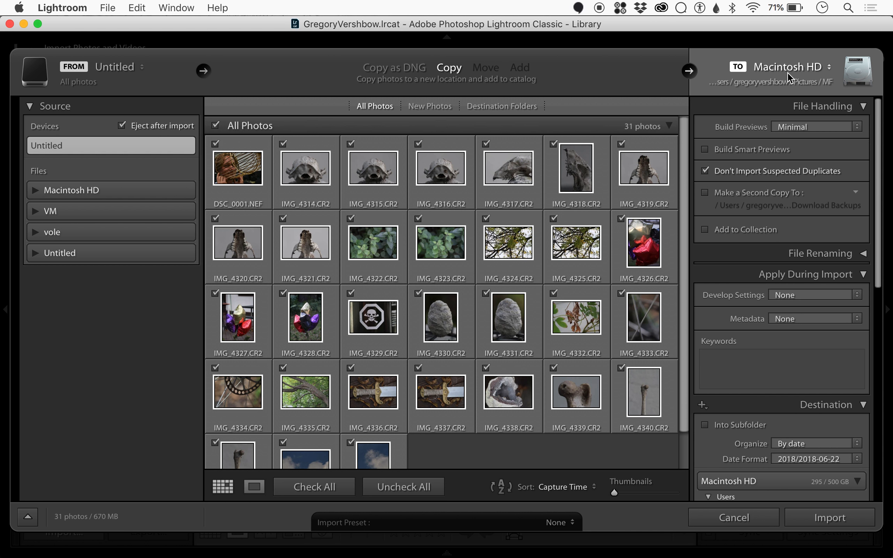
Browse for another import destination on the vole drive and create a folder named photography inside the new catalog's folder.
left_click(774, 68)
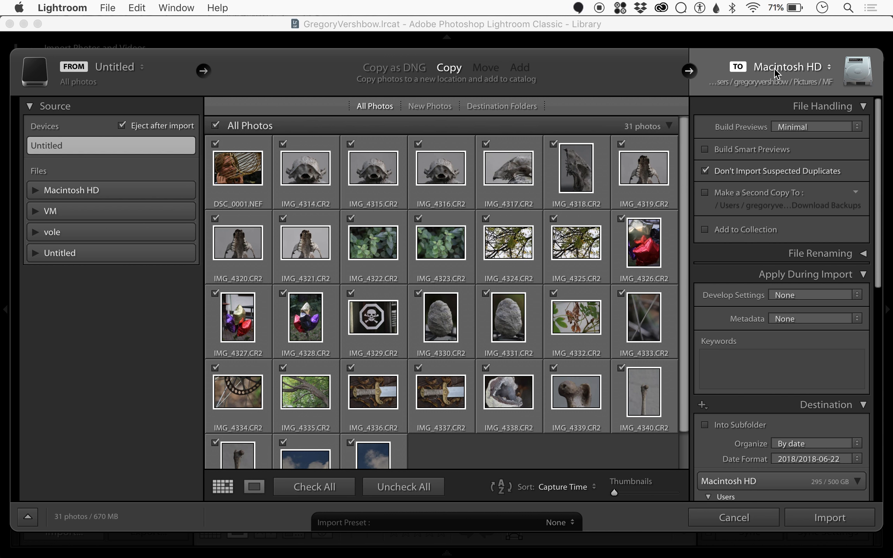
left_click(829, 71)
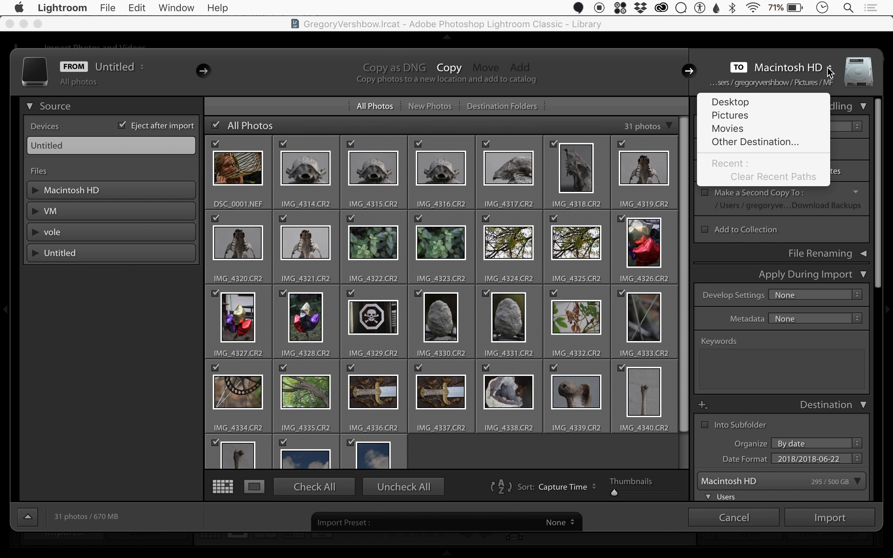
left_click(763, 145)
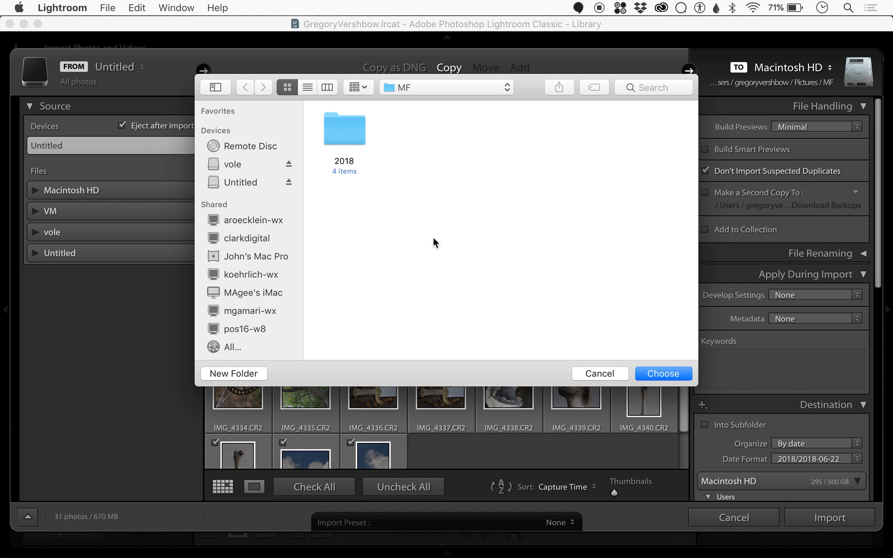
scroll(246, 288, "down", 2)
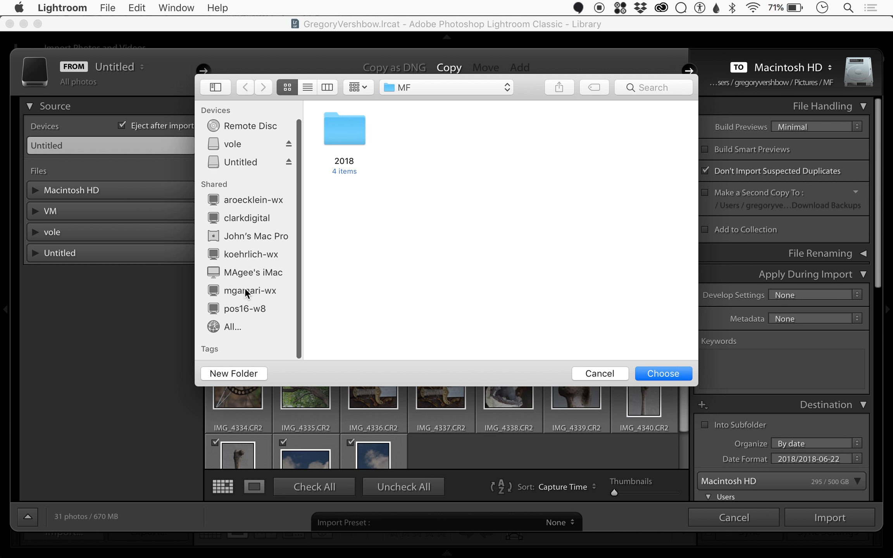
scroll(246, 292, "up", 2)
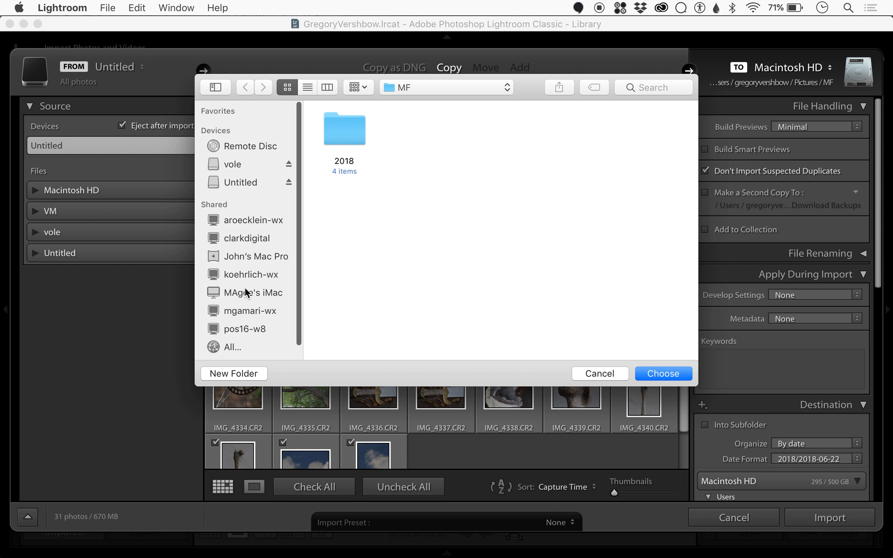
left_click(225, 165)
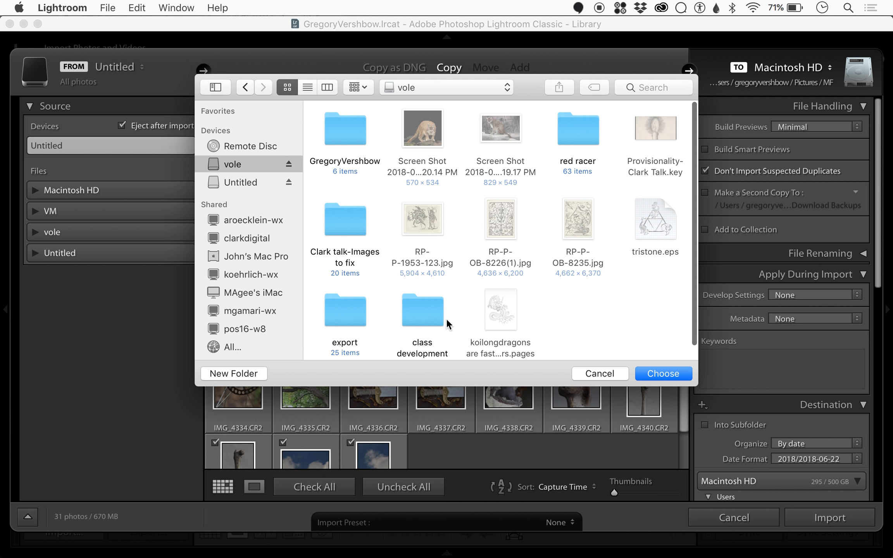
double_click(354, 128)
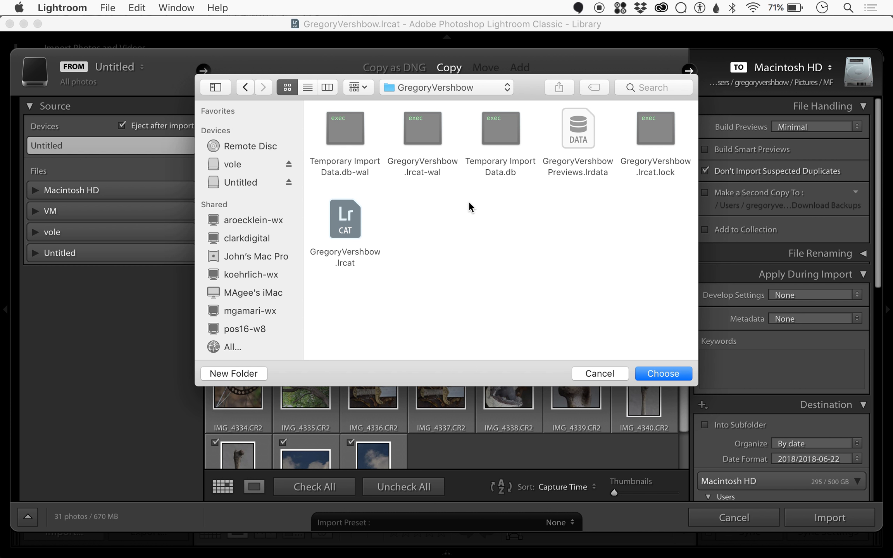
left_click(260, 374)
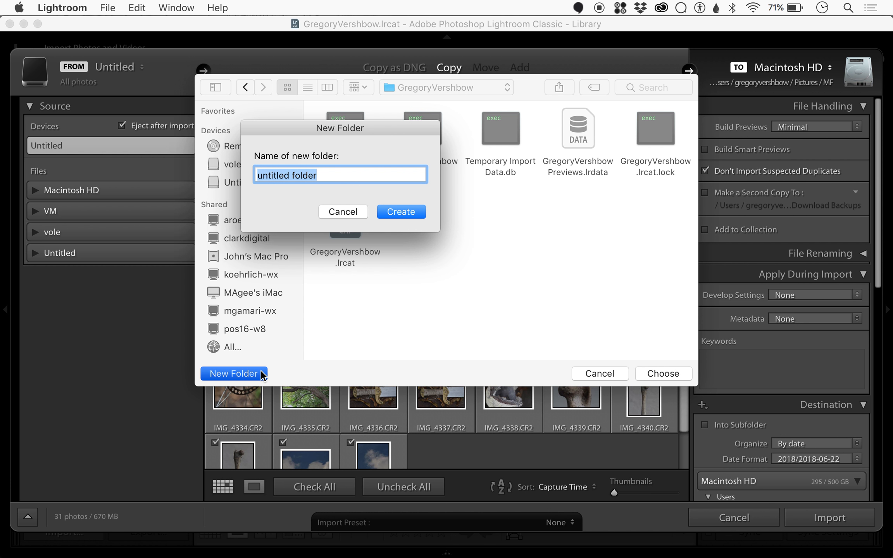
type("photo")
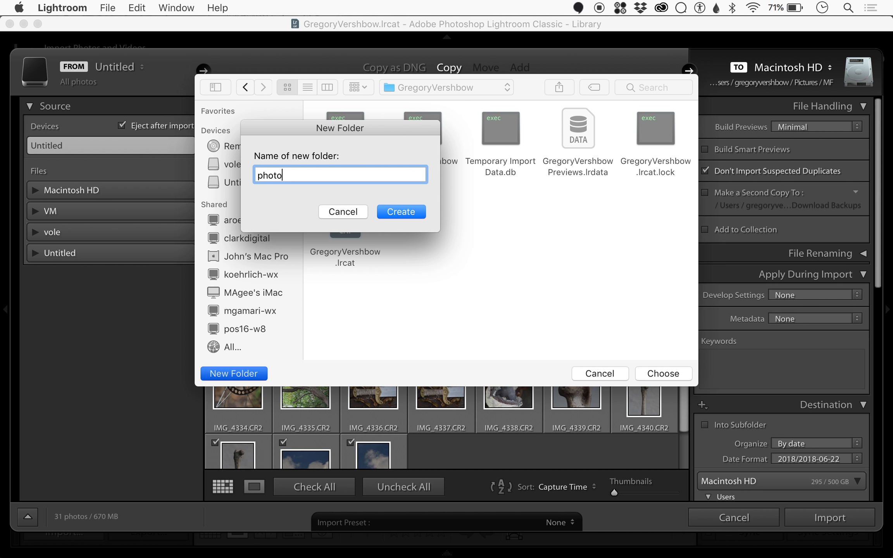
type("graphy")
left_click(398, 208)
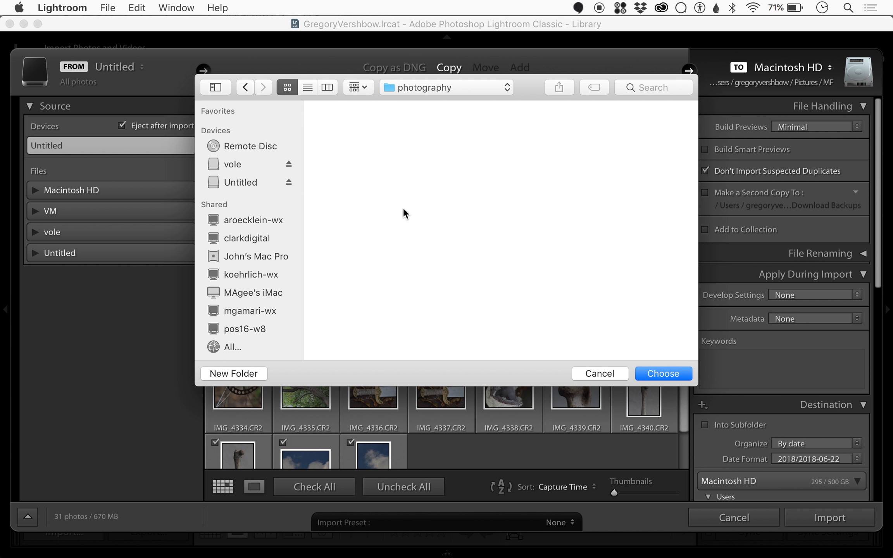
Create a folder named export beside the photography folder, and choose photography as the import destination.
left_click(248, 91)
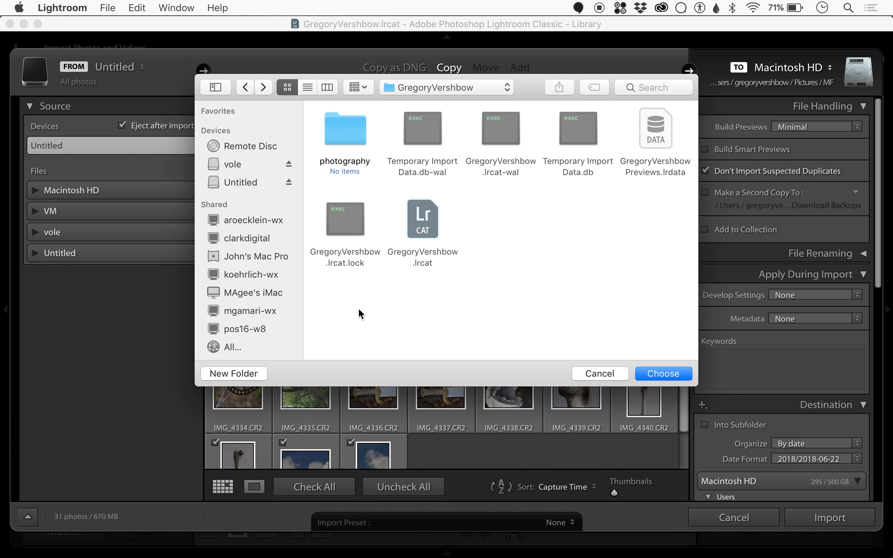
left_click(248, 374)
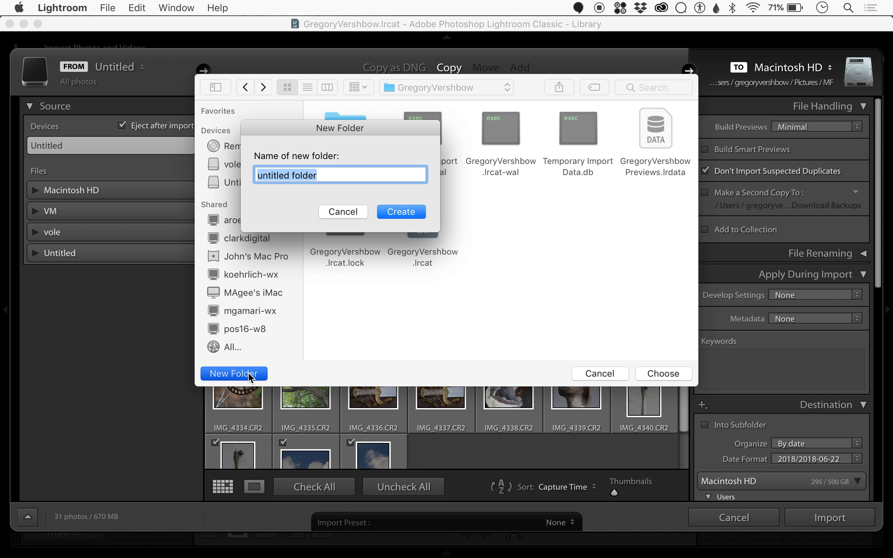
type("export")
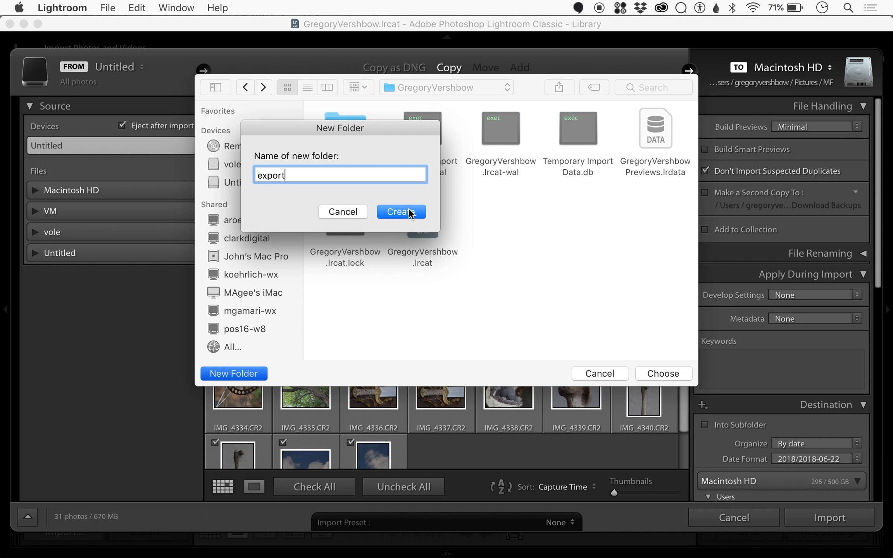
left_click(410, 214)
left_click(245, 93)
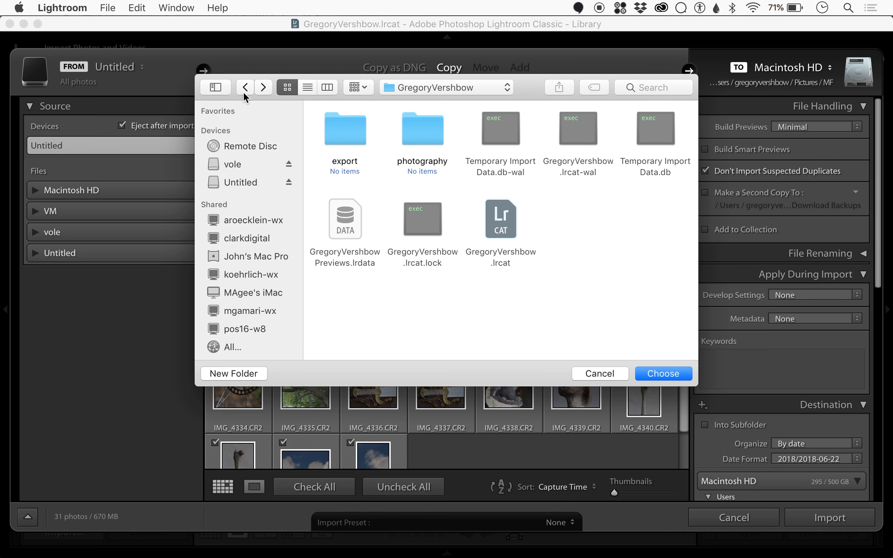
double_click(413, 136)
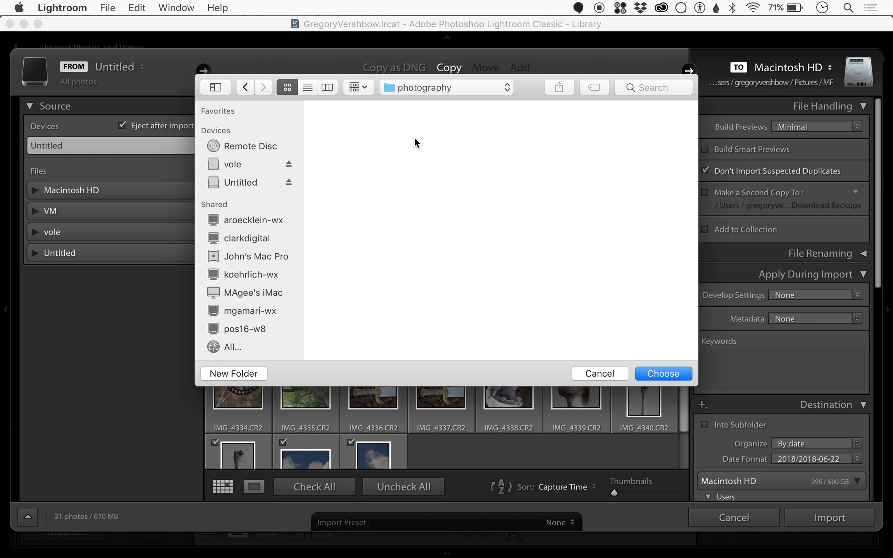
left_click(651, 373)
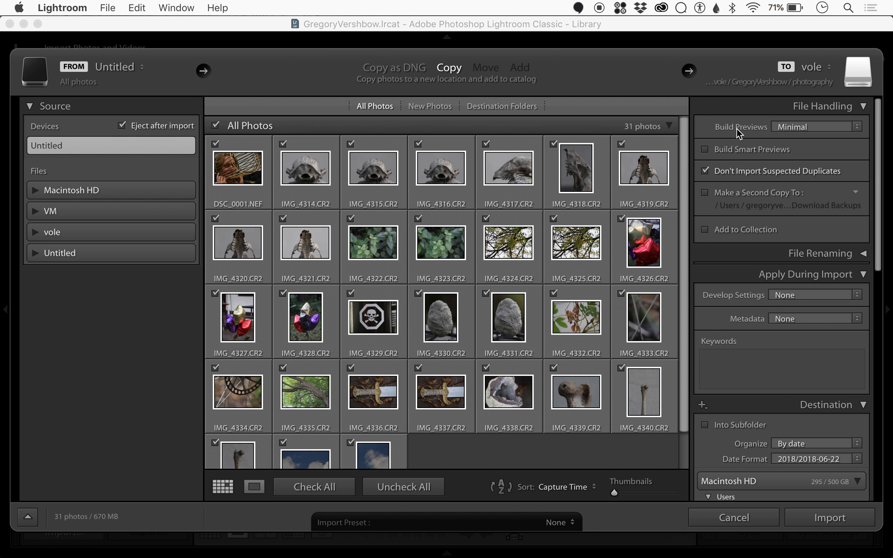
Inspect the Build Previews choices and the File Renaming options, enabling Rename Files and disabling it again.
left_click(798, 131)
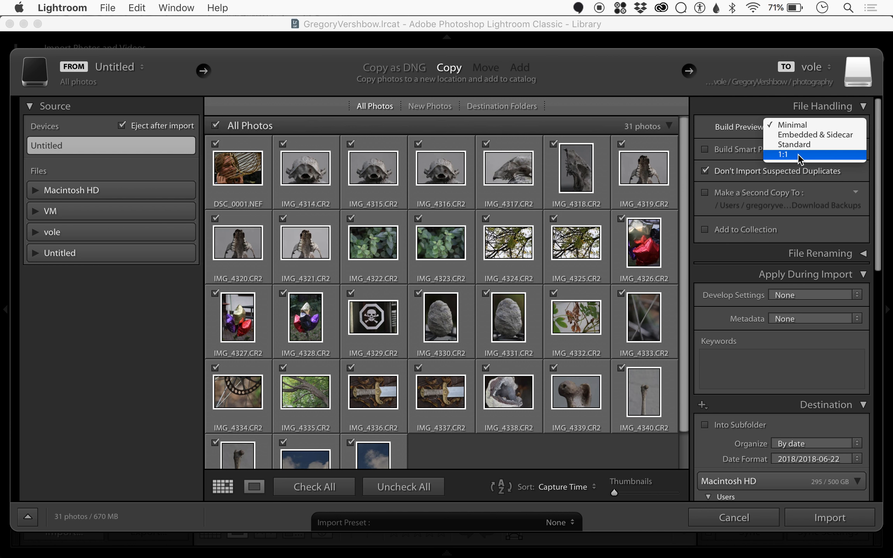
left_click(748, 102)
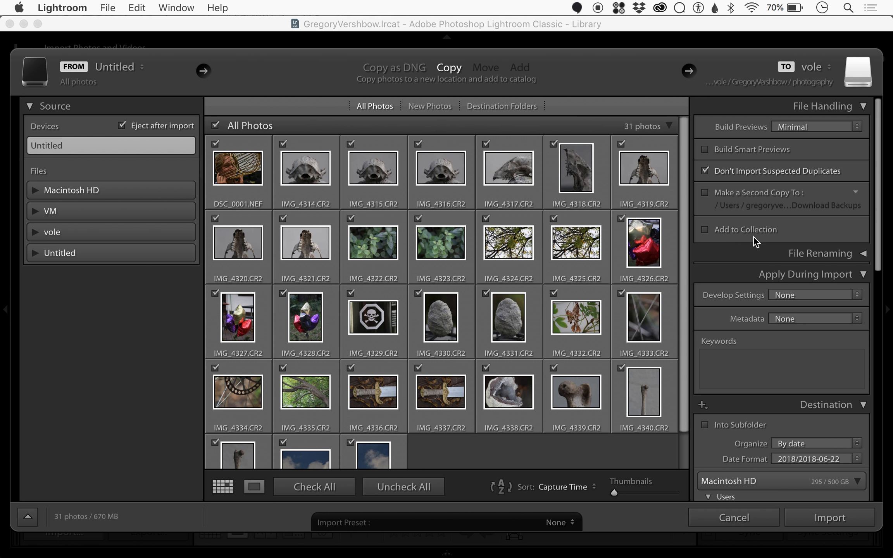
left_click(798, 254)
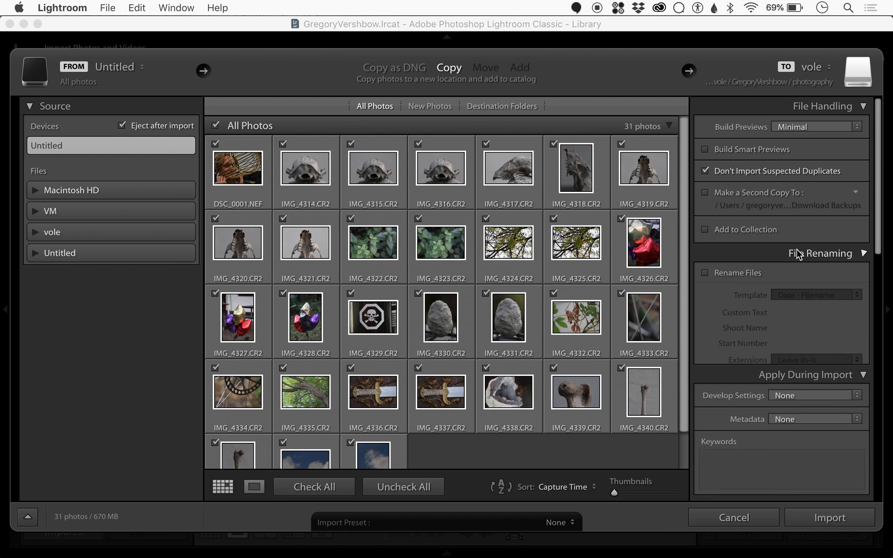
left_click(753, 275)
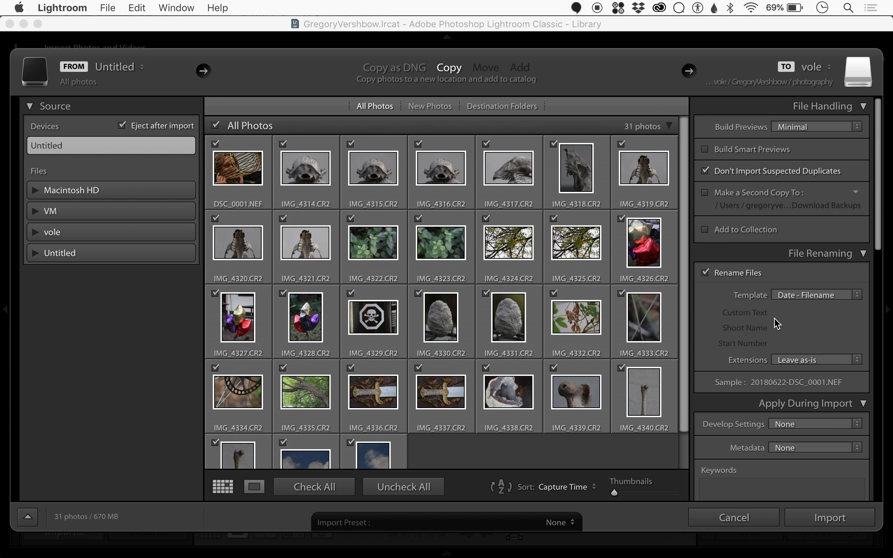
left_click(706, 273)
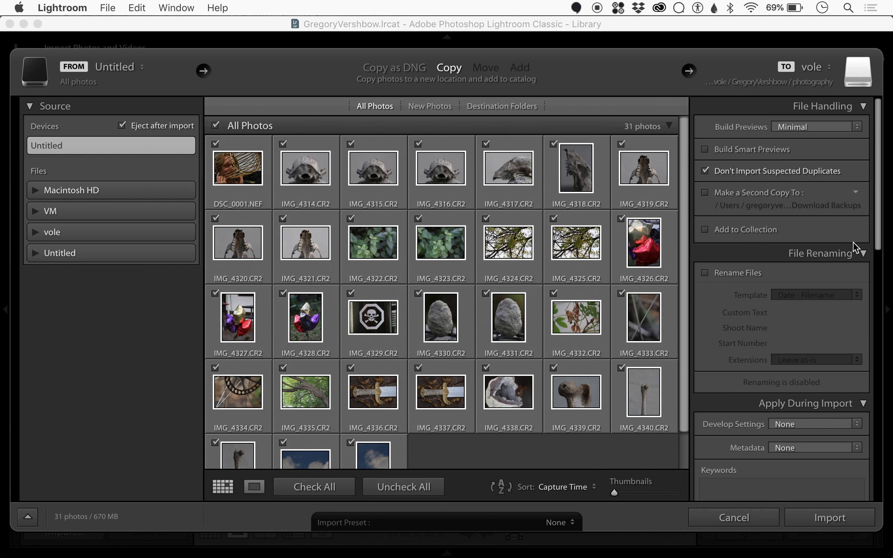
Collapse the File Renaming section and examine the Develop Settings and Metadata preset choices for the import.
left_click(863, 255)
scroll(826, 322, "down", 3)
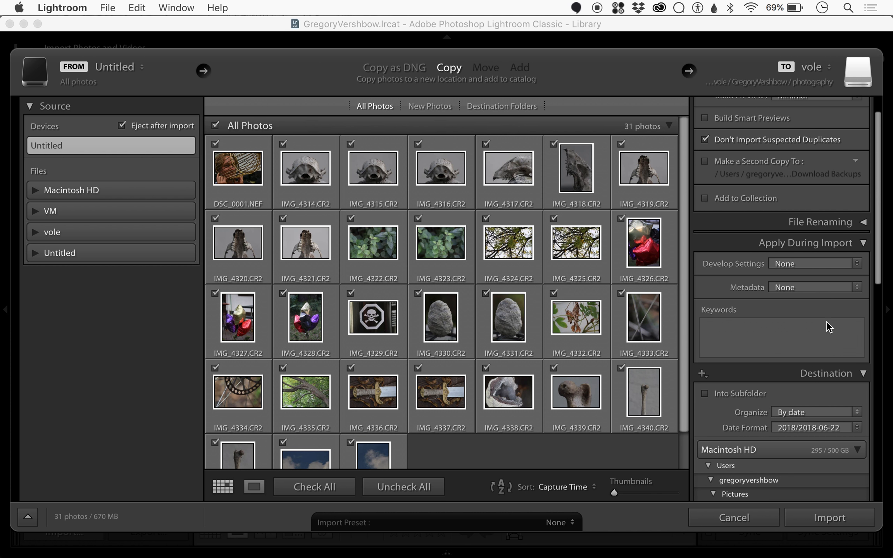
left_click(798, 231)
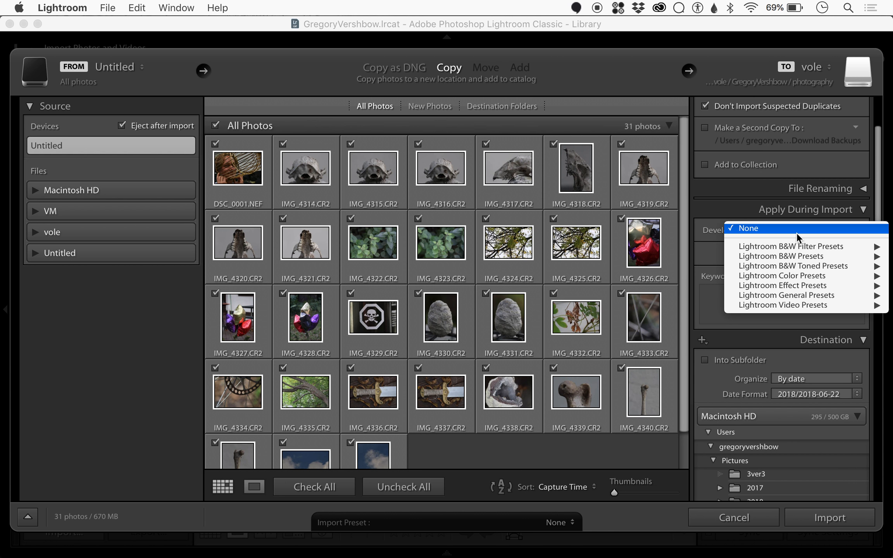
mouse_move(794, 267)
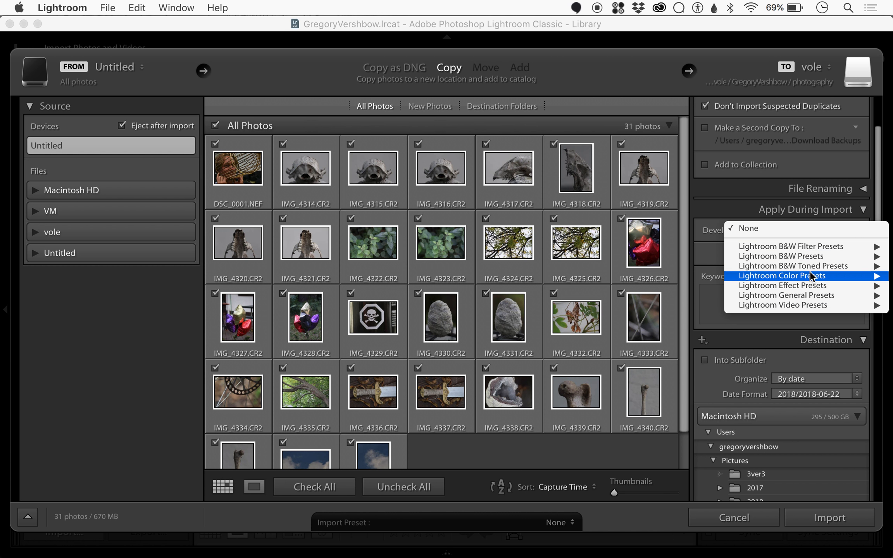
left_click(747, 189)
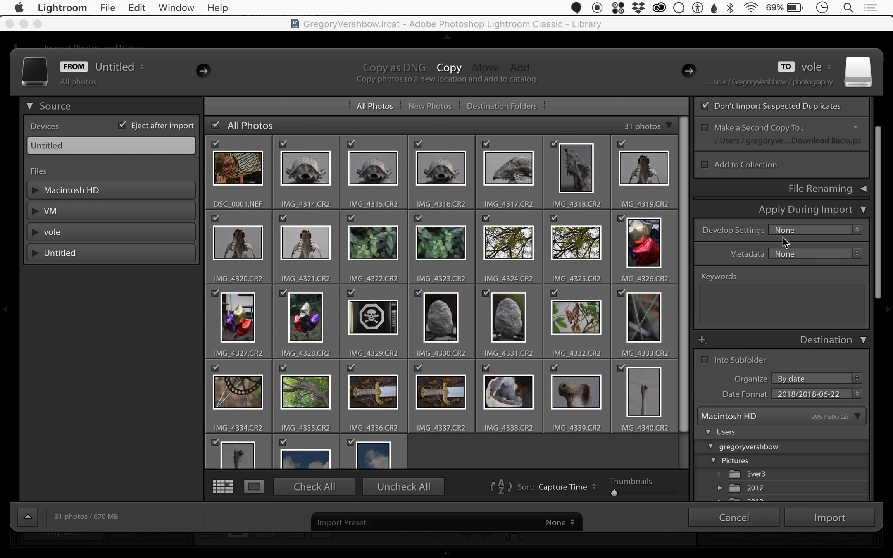
left_click(787, 253)
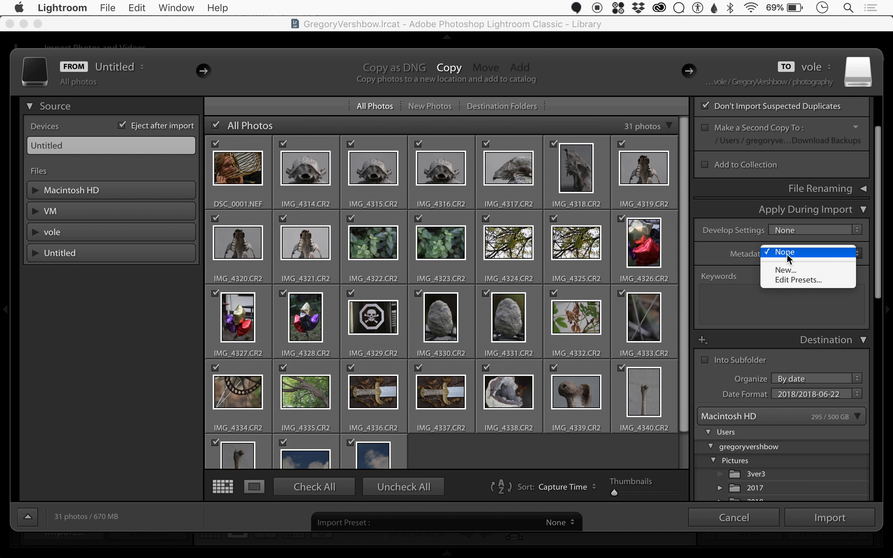
left_click(727, 249)
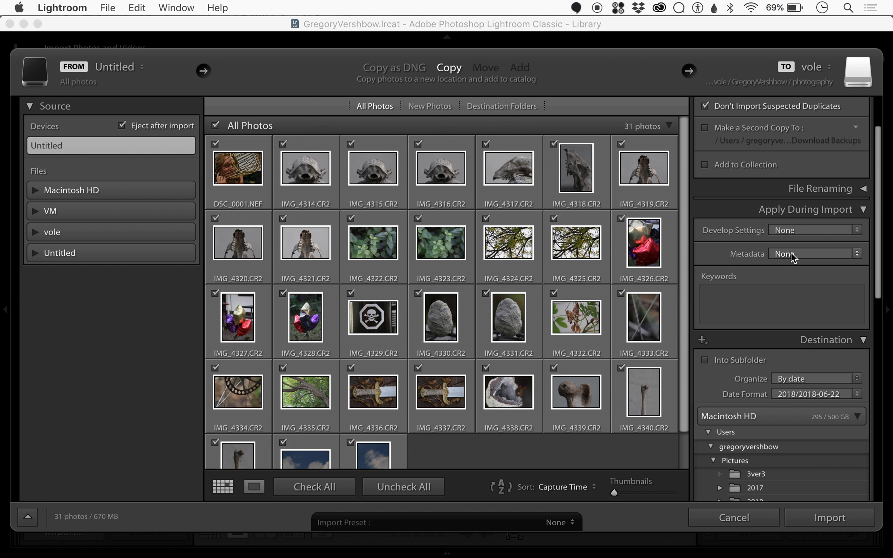
Add the keyword demo to the imported photos and check the Organize choices for the destination.
left_click(786, 290)
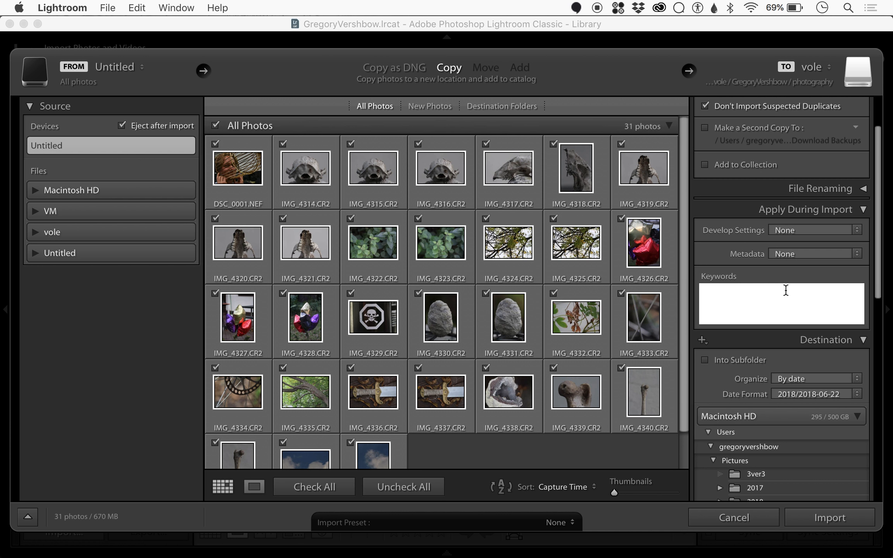
type("demo")
scroll(797, 369, "down", 3)
scroll(797, 369, "down", 3)
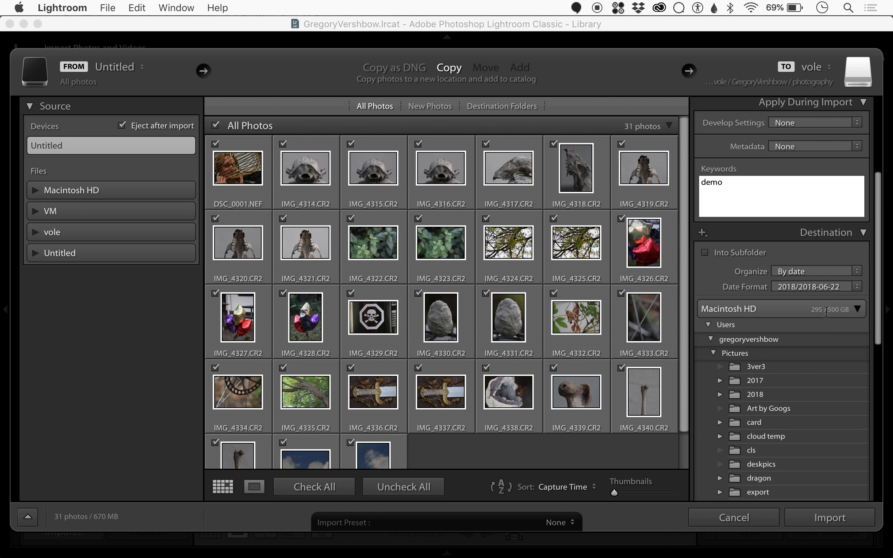
scroll(826, 311, "down", 3)
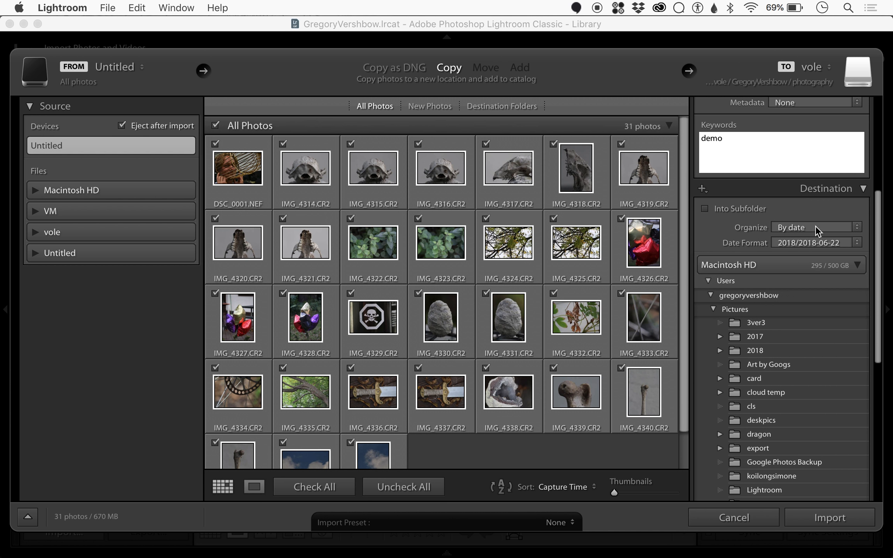
left_click(788, 228)
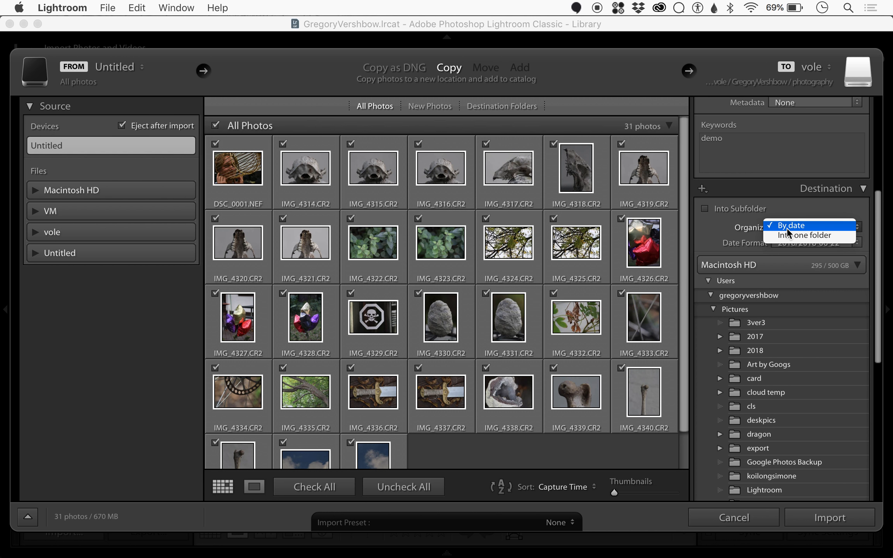
left_click(742, 230)
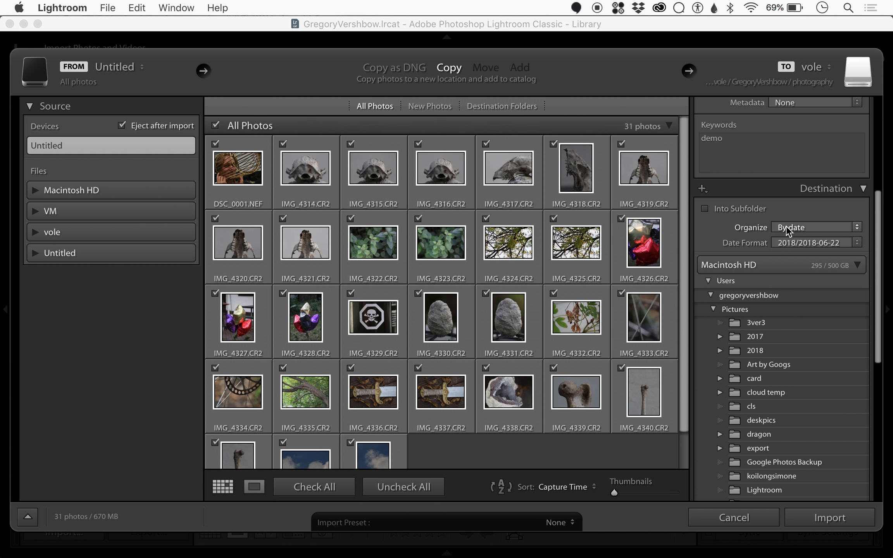
Set the destination's date format to 2018/June and import the photos into the photography folder.
left_click(793, 241)
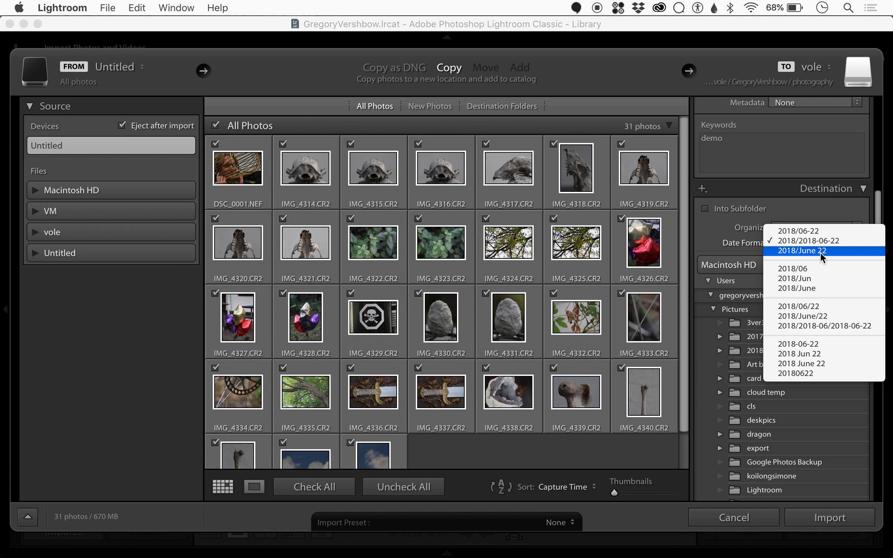
left_click(822, 287)
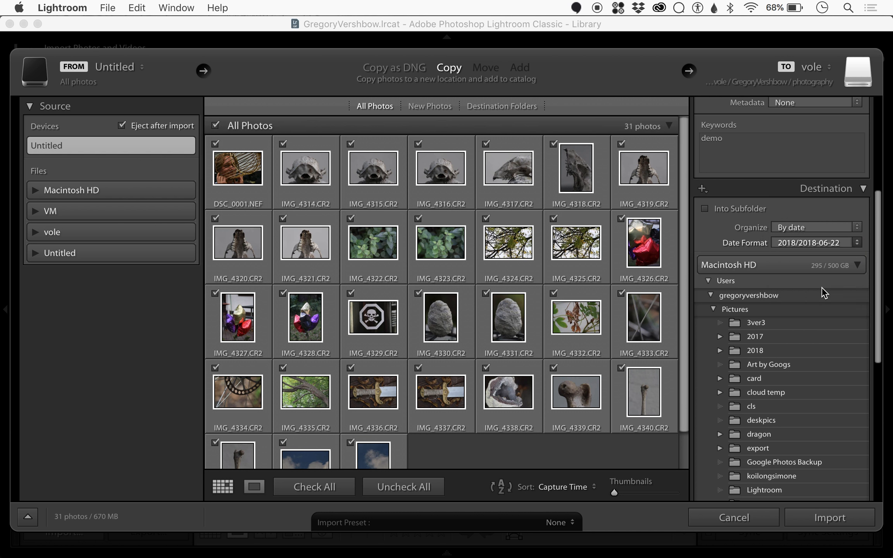
left_click(812, 241)
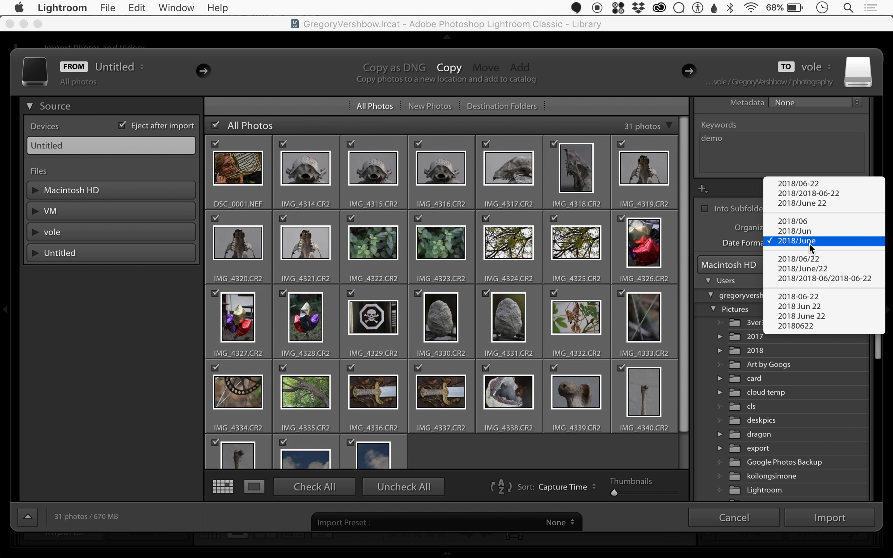
left_click(716, 236)
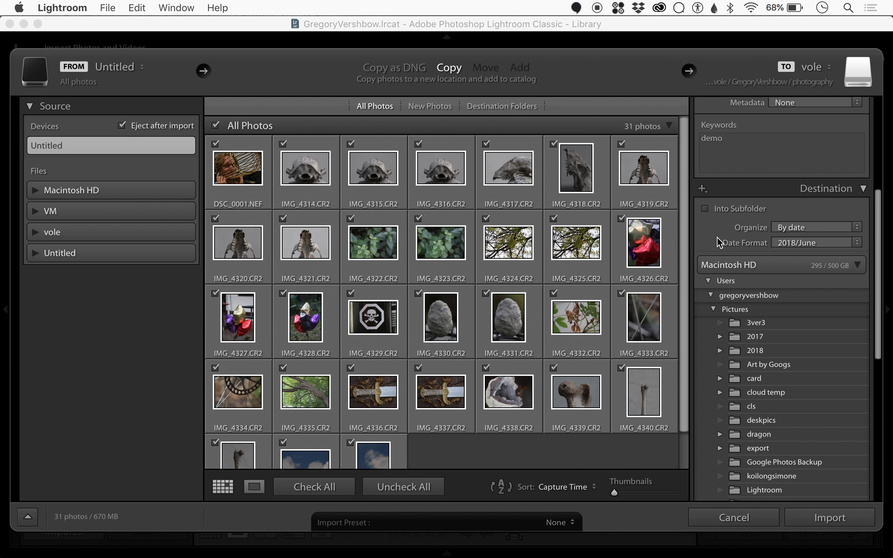
scroll(783, 330, "down", 15)
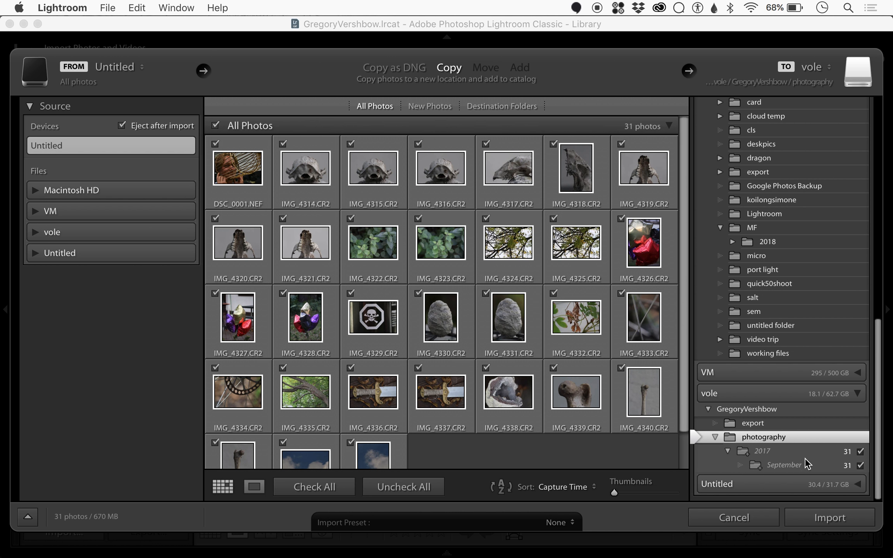
left_click(816, 519)
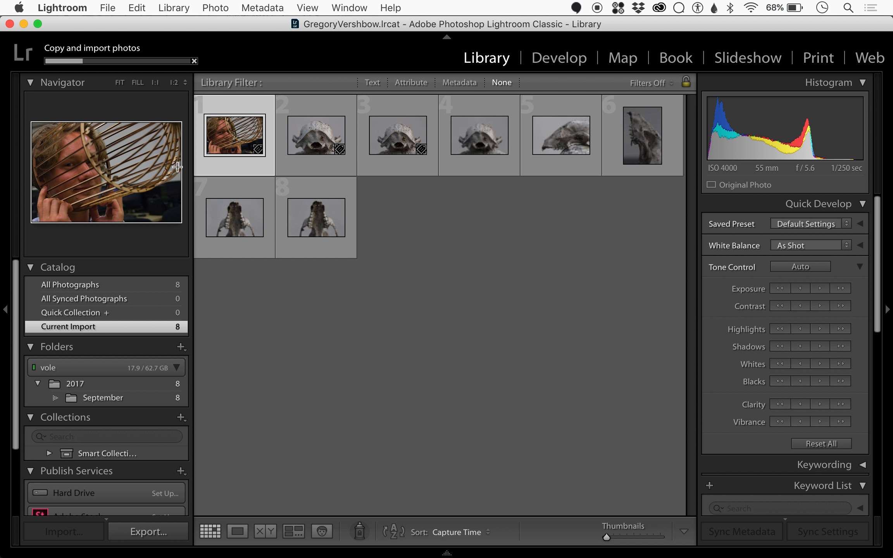
Open Adobe Creative Cloud, examine the other installable versions of Lightroom Classic, and return to the library.
left_click(661, 7)
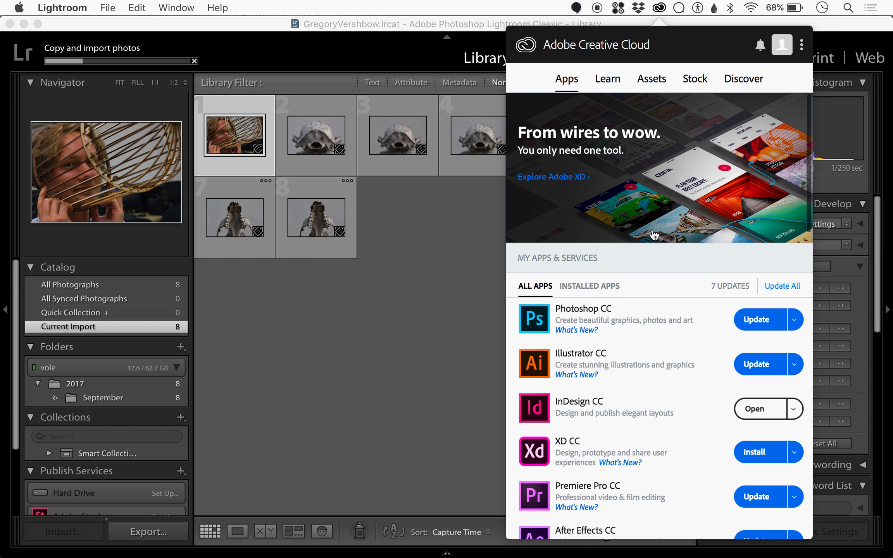
scroll(674, 327, "down", 10)
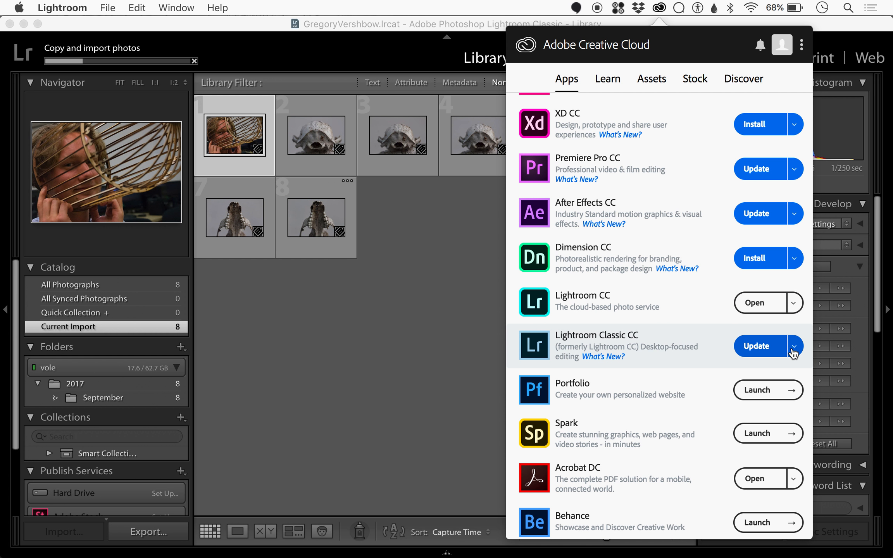
left_click(794, 349)
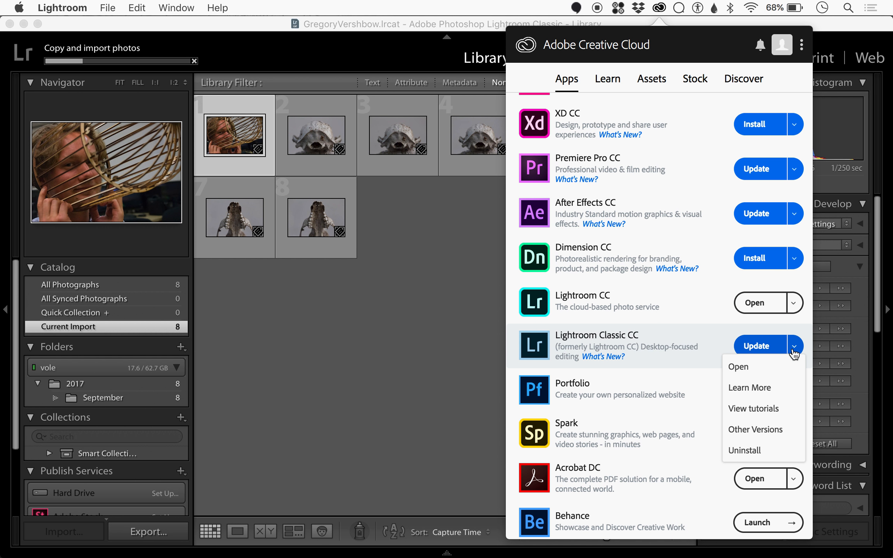
left_click(772, 430)
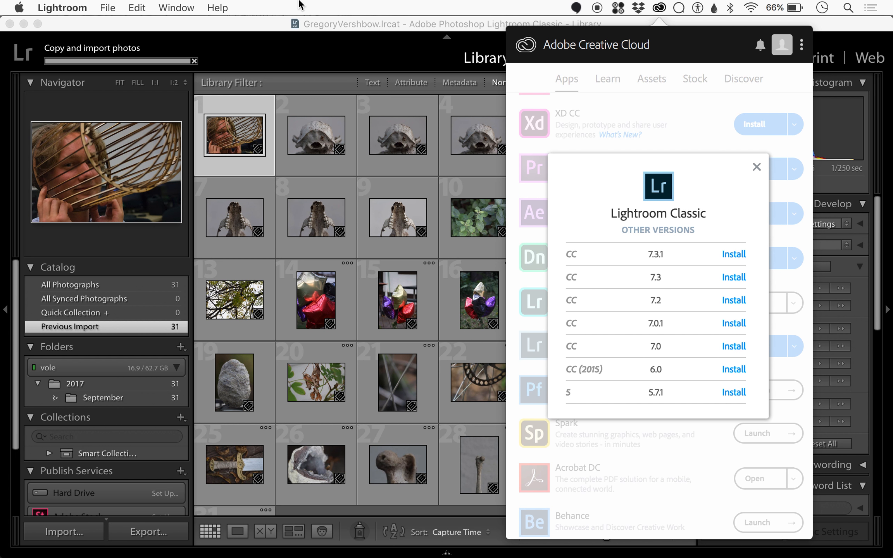
left_click(313, 58)
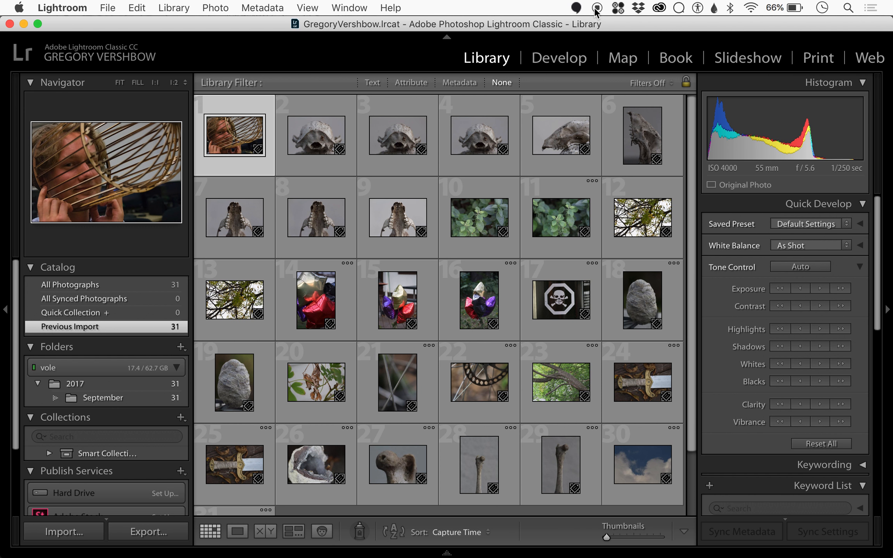
View the imported photos through the 2017 folder, its September subfolder and the Previous Import set.
scroll(414, 262, "down", 2)
scroll(414, 259, "up", 2)
left_click(93, 382)
scroll(94, 382, "down", 3)
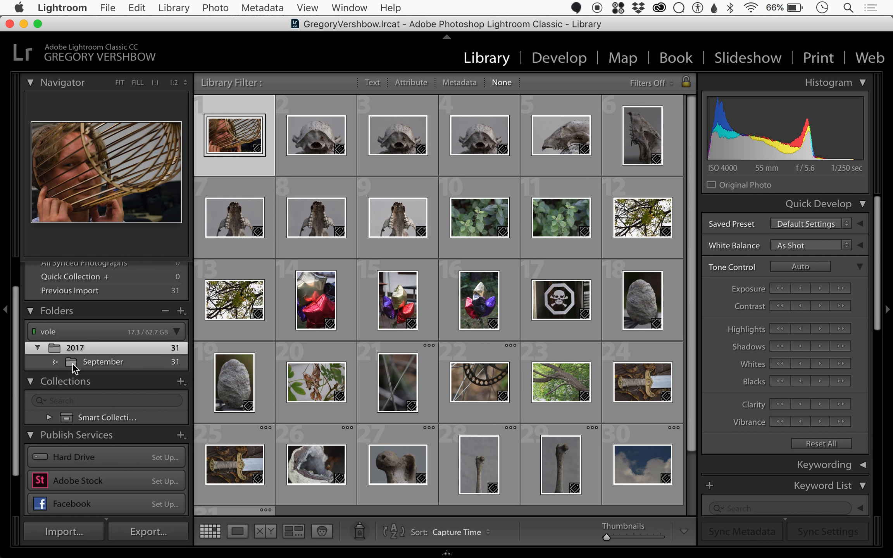
left_click(73, 363)
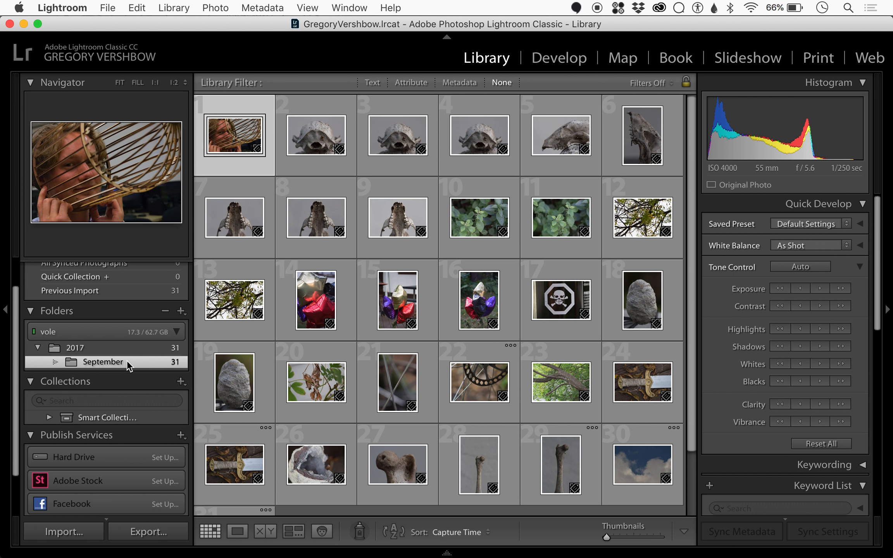
mouse_move(321, 412)
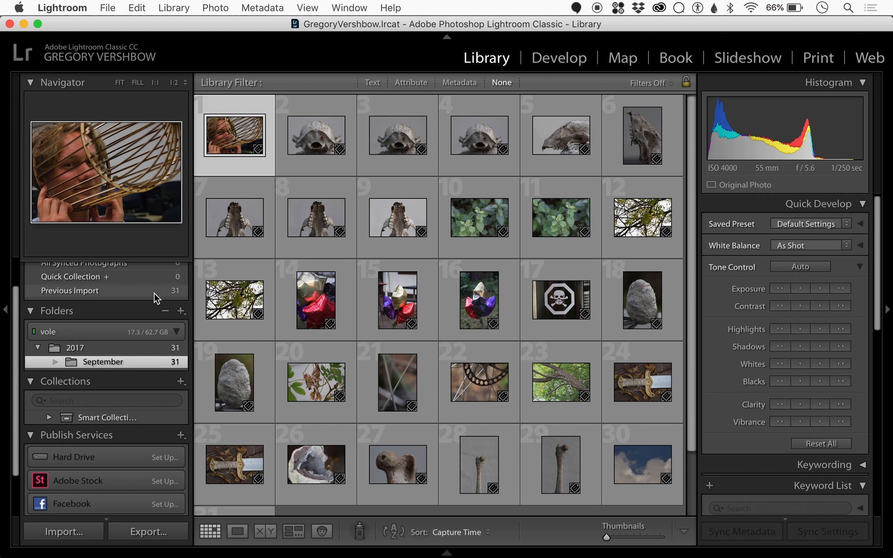
scroll(155, 293, "up", 3)
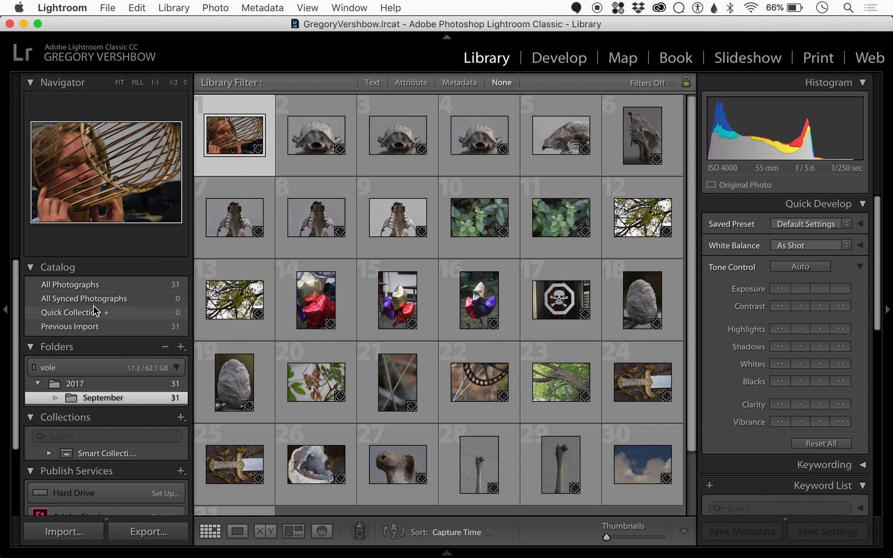
left_click(103, 328)
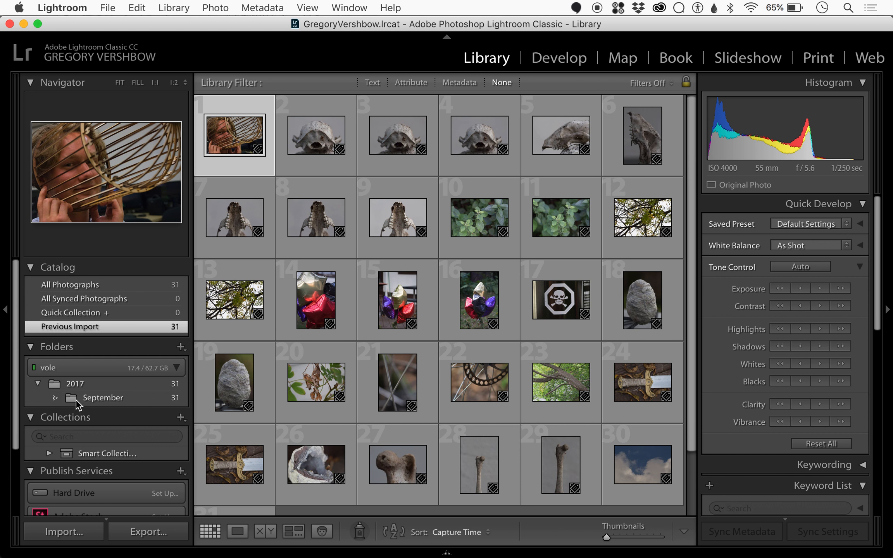
Go to the library folder that contains the ninth photo, the upright skull against a grey background.
left_click(393, 232)
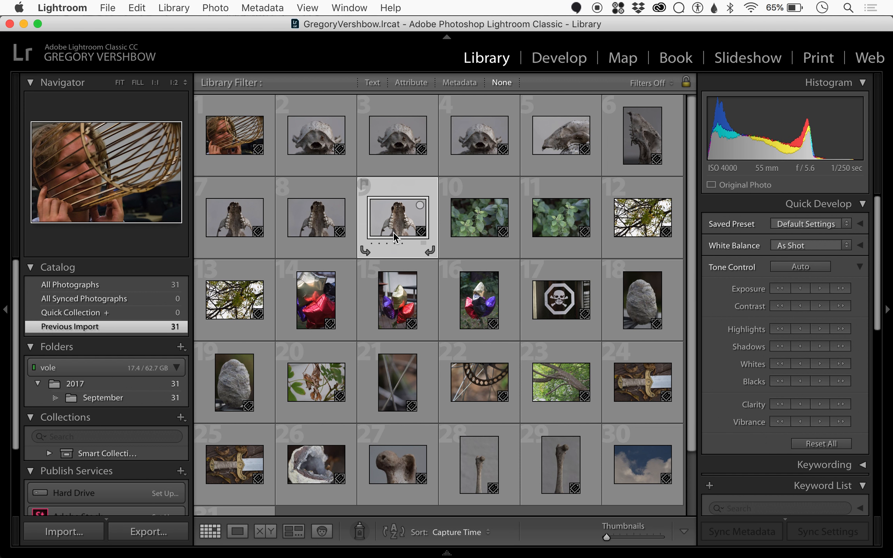
right_click(393, 232)
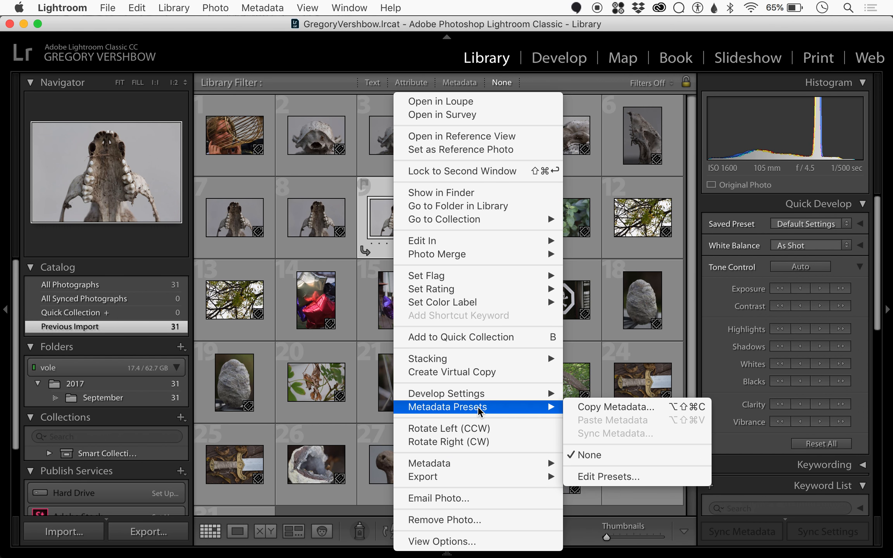
left_click(453, 211)
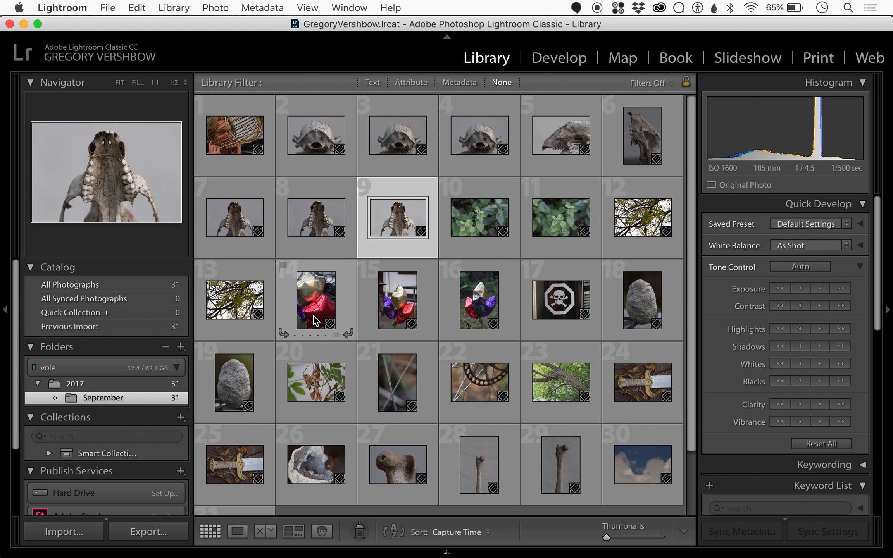
Show the red balloon photo, number 14 in the grid, in Finder and look through the files in its folder.
left_click(313, 301)
right_click(313, 301)
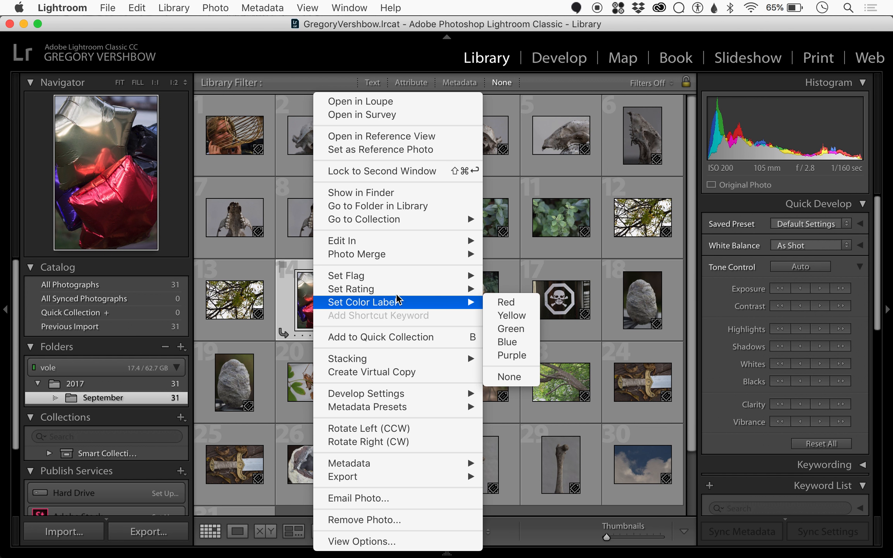
mouse_move(406, 257)
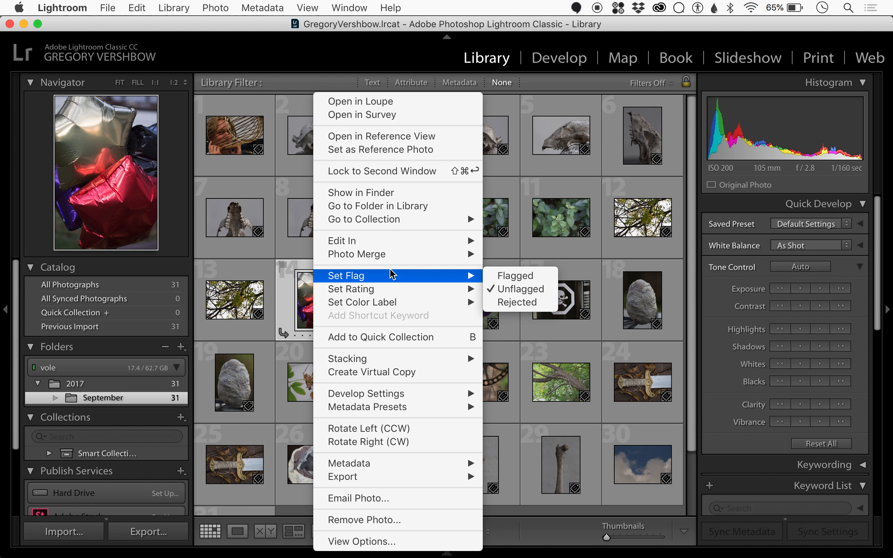
left_click(401, 192)
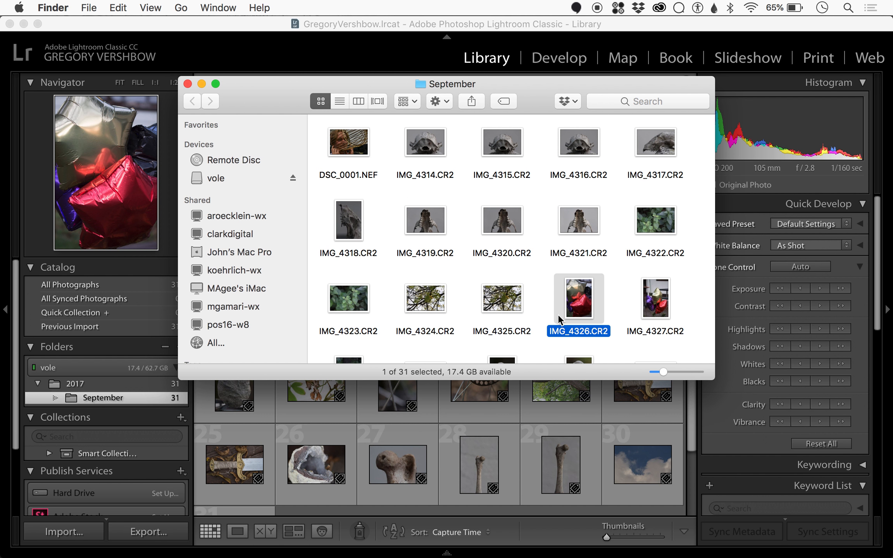
scroll(565, 313, "down", 8)
scroll(566, 313, "up", 8)
Move photo 19, the grey egg-shaped nest, from the September folder to the 2017 folder, accepting the move on disk.
left_click(230, 401)
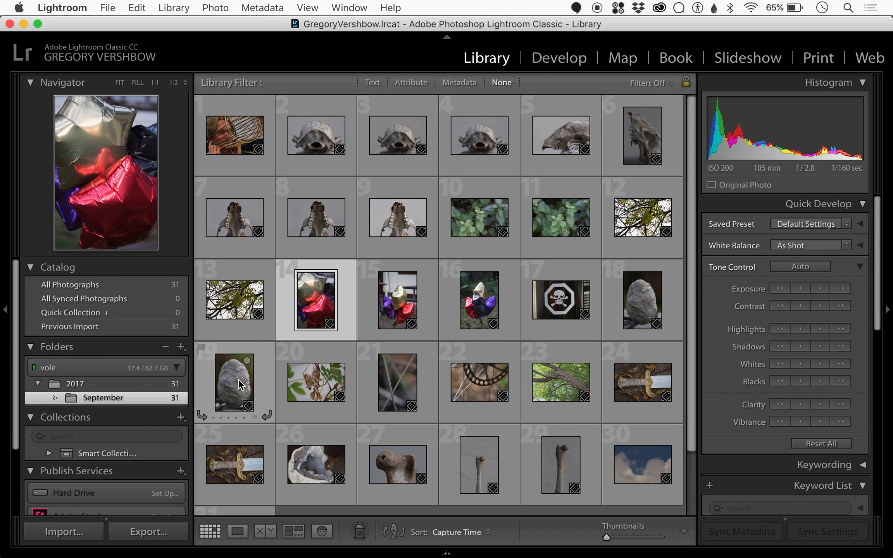
left_click_drag(240, 385, 87, 382)
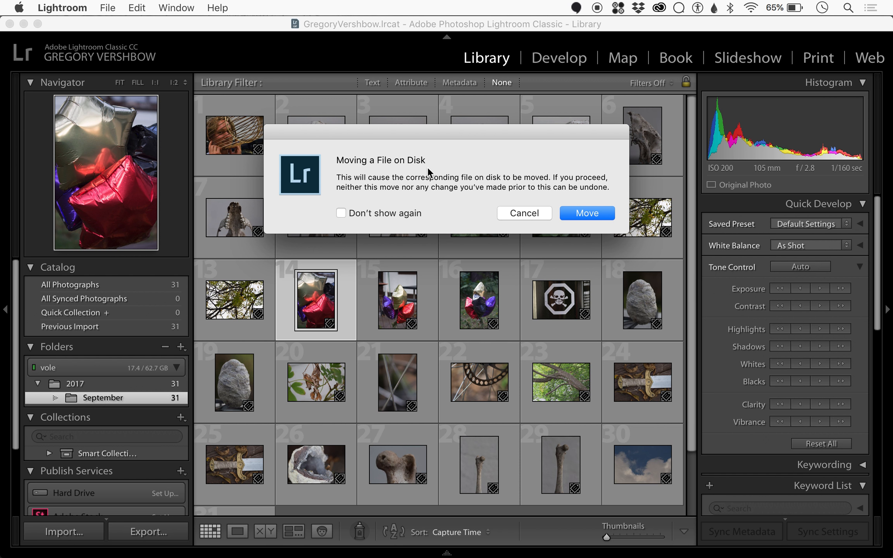
left_click(581, 213)
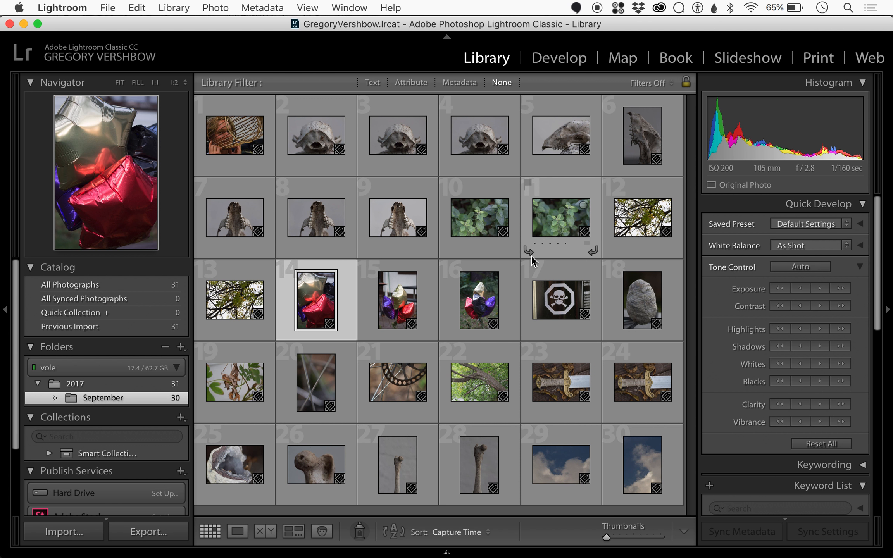
Compare the contents of the 2017 folder and its September subfolder in the library.
left_click(135, 383)
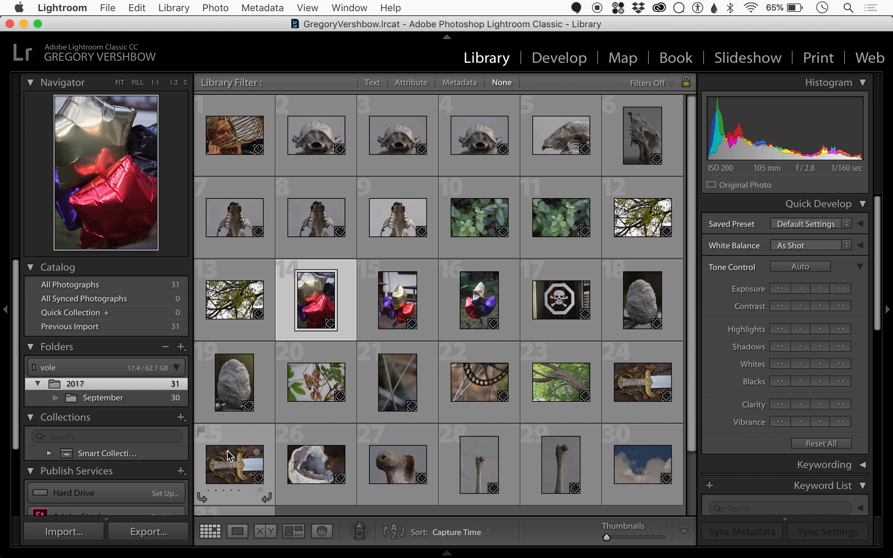
left_click(118, 396)
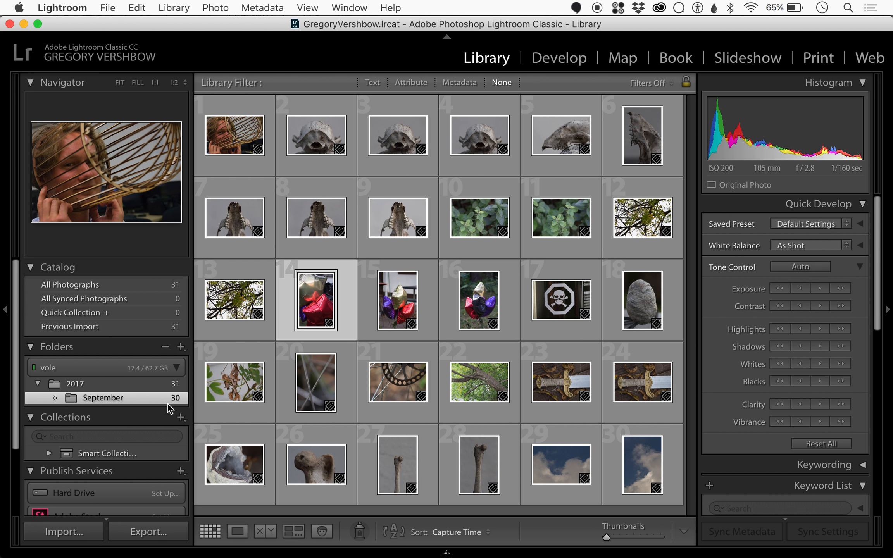
left_click(145, 380)
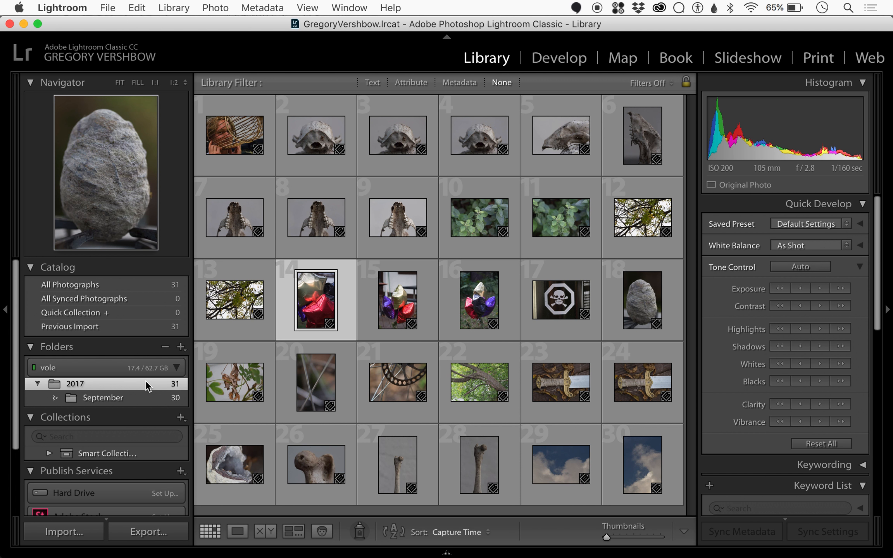
Show photo 19 in Finder, move IMG_4331.CR2 into the September folder there, and return to the Lightroom library.
left_click(226, 389)
right_click(226, 389)
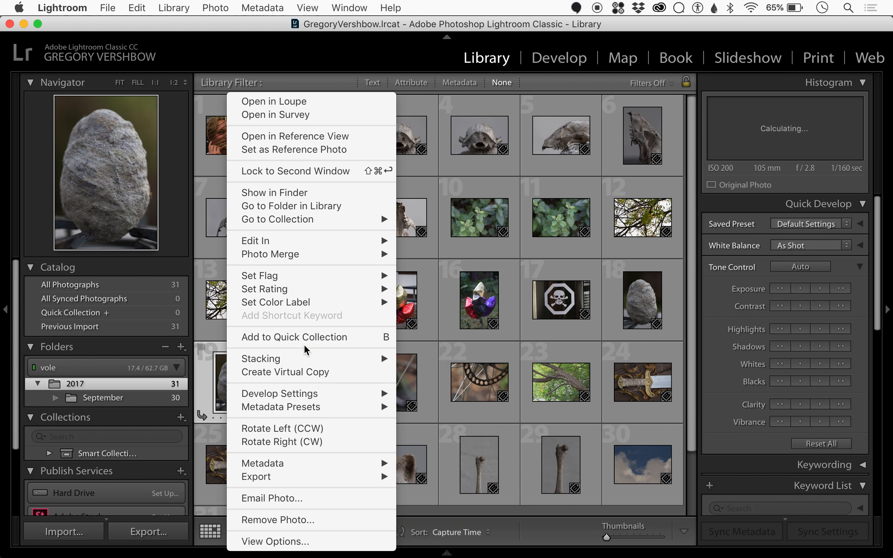
mouse_move(302, 240)
left_click(285, 194)
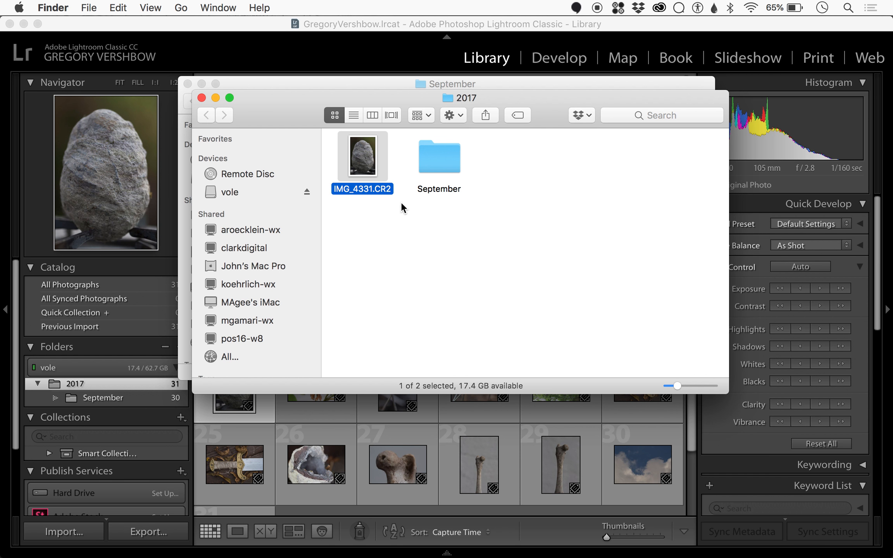
left_click_drag(362, 161, 435, 159)
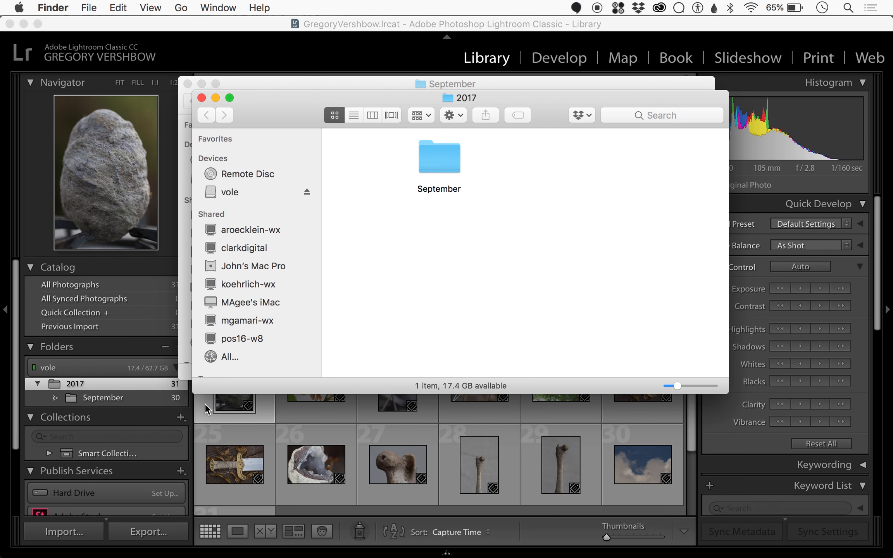
left_click(289, 27)
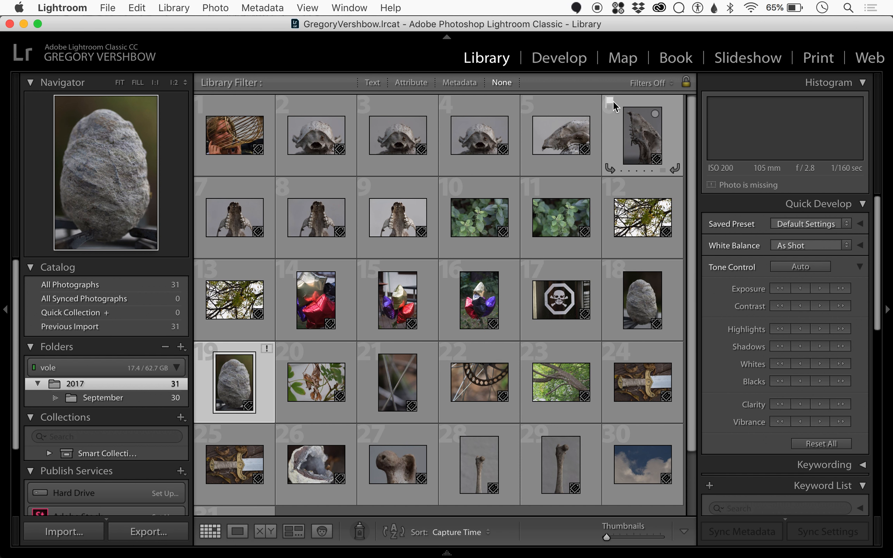
Try an Exposure adjustment of +0.36 on the missing nest photo in Develop, reset its settings, and return to the library.
left_click(571, 68)
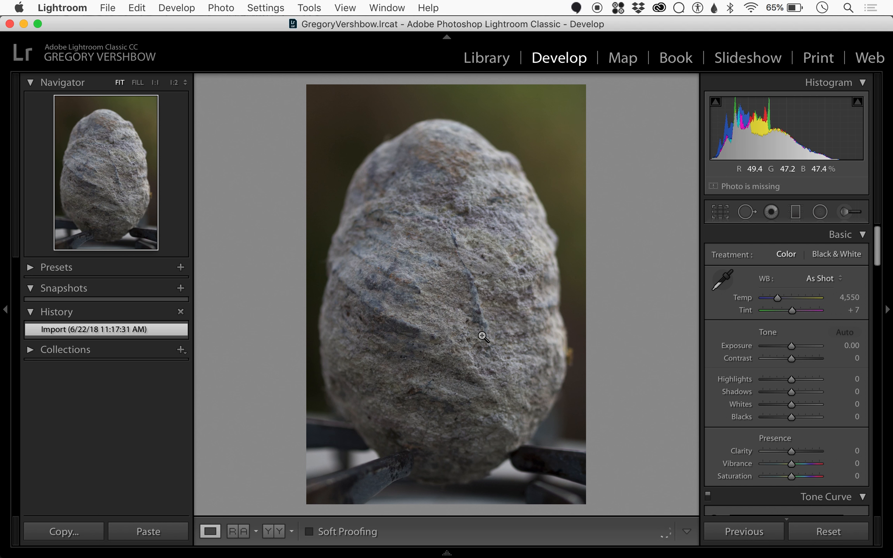
left_click(514, 355)
left_click(515, 359)
mouse_move(792, 345)
left_mouse_down()
mouse_move(803, 346)
mouse_move(793, 346)
left_mouse_up()
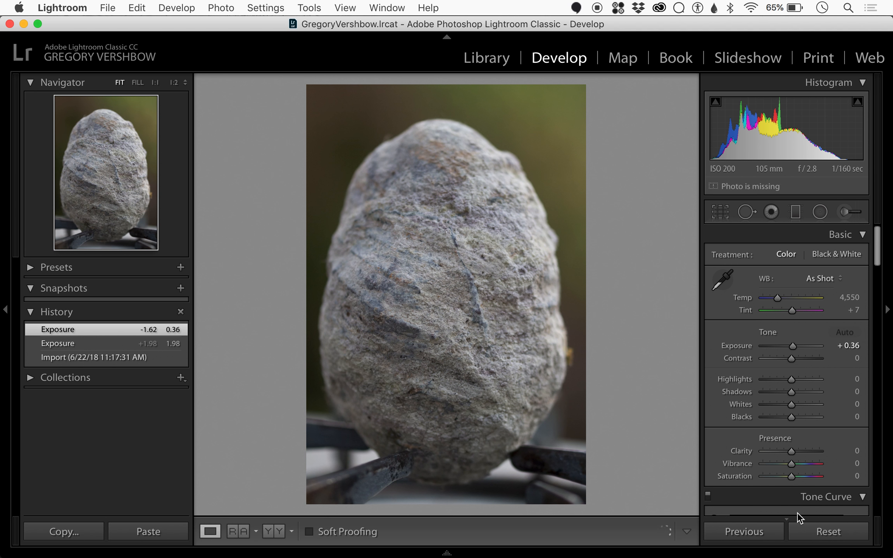
left_click(798, 537)
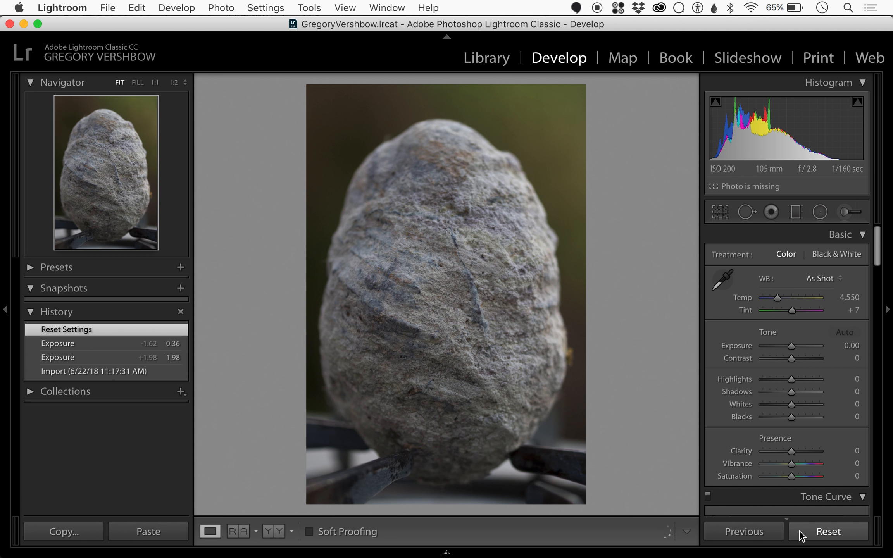
left_click(481, 59)
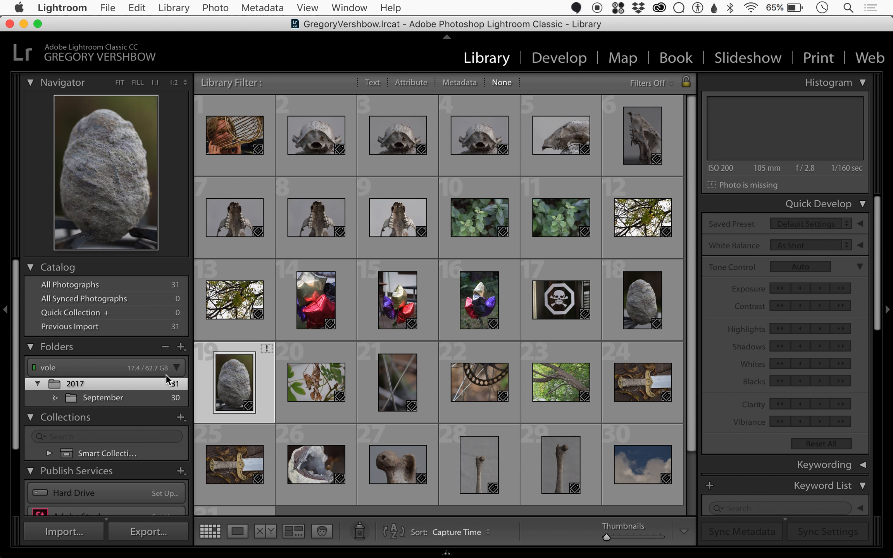
Synchronize the 2017 folder, importing new photos, removing missing ones and scanning for metadata updates, and display the September folder.
right_click(75, 384)
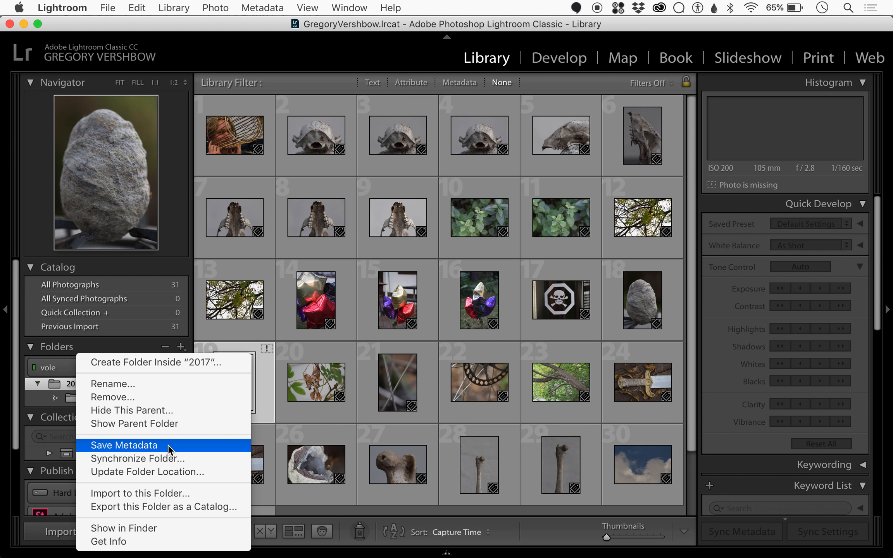
left_click(177, 459)
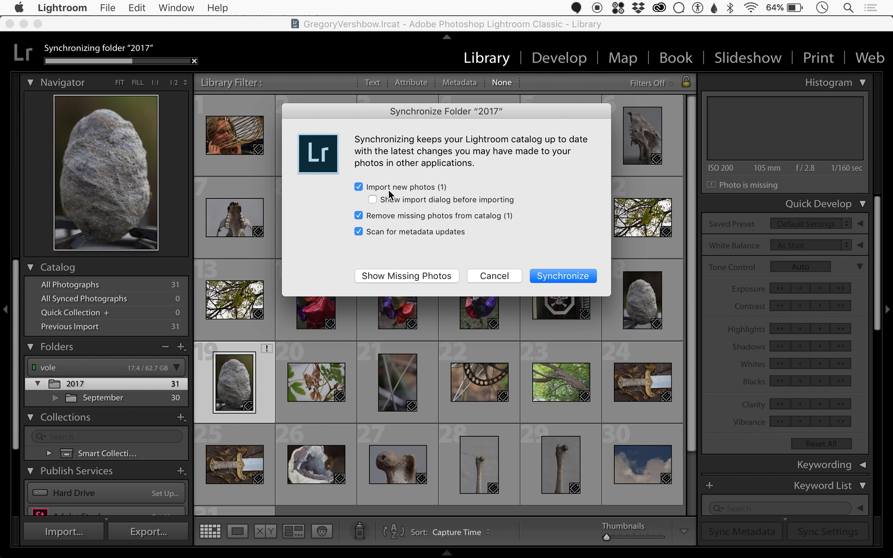
left_click(549, 278)
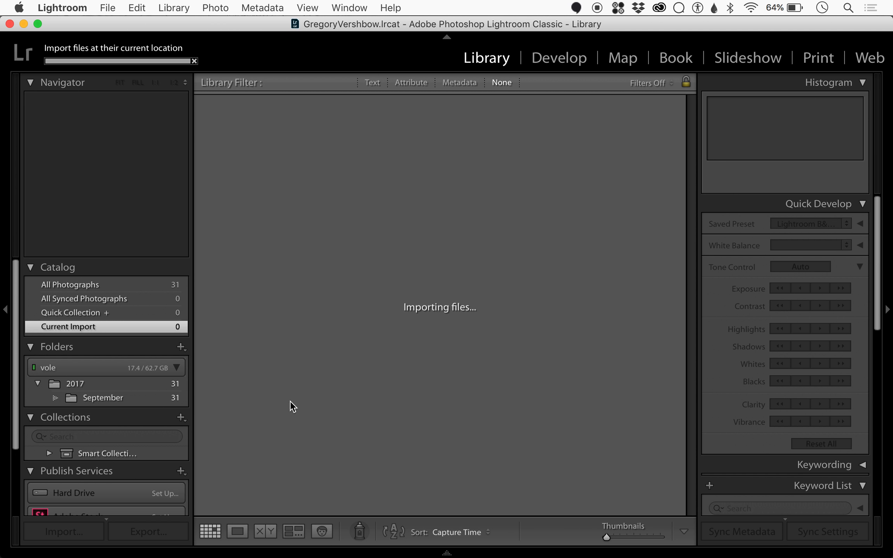
left_click(135, 397)
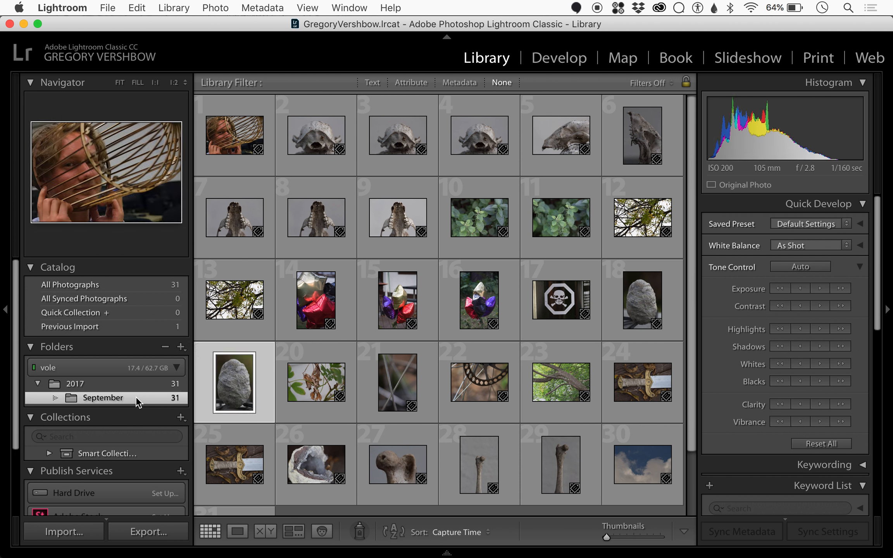